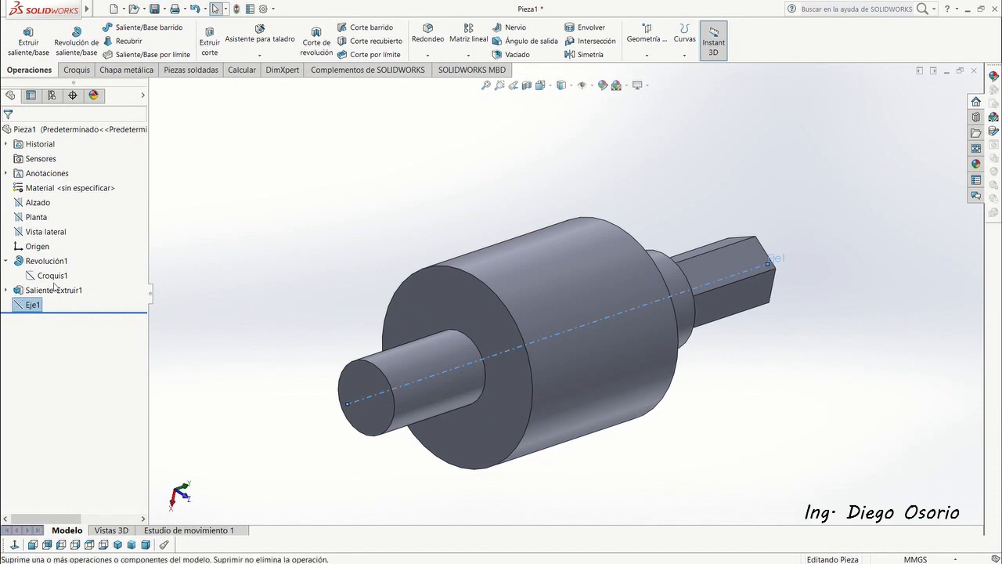
{"action": "left_click", "coordinate": [45, 292]}
{"action": "middle_click_drag", "start_coordinate": [414, 306], "coordinate": [415, 240]}
{"action": "scroll", "coordinate": [427, 326], "scroll_direction": "up", "scroll_amount": 1}
{"action": "middle_click_drag", "start_coordinate": [444, 304], "coordinate": [597, 463]}
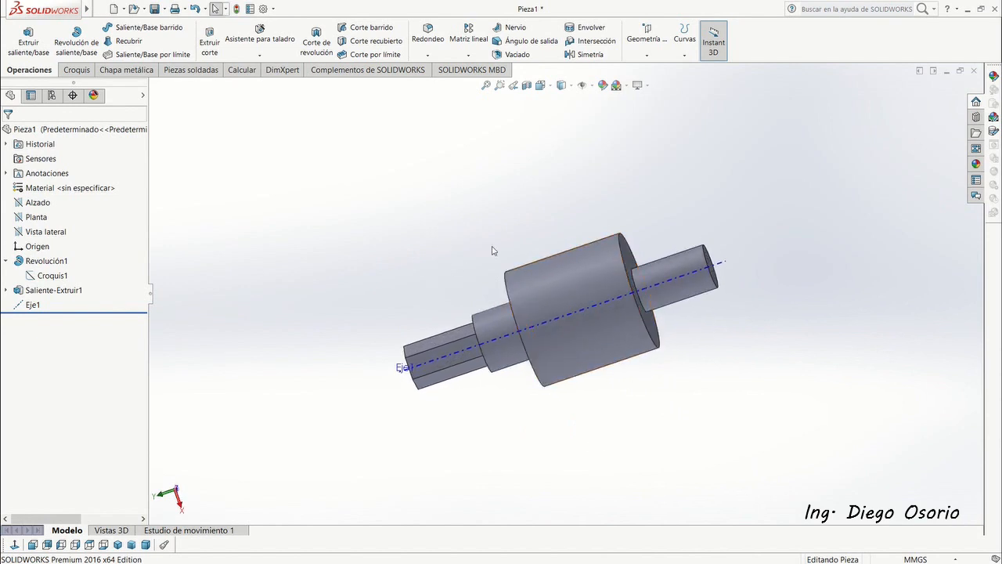
{"action": "middle_click_drag", "start_coordinate": [492, 251], "coordinate": [422, 344]}
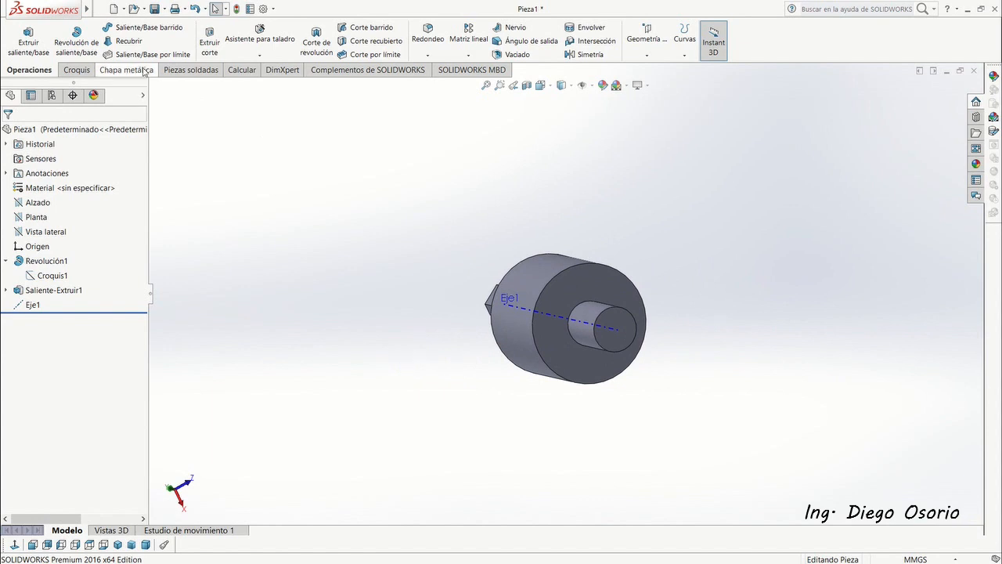
Start a sketch on the Alzado plane and orient the shaft to the front view
{"action": "left_click", "coordinate": [75, 71]}
{"action": "left_click", "coordinate": [20, 36]}
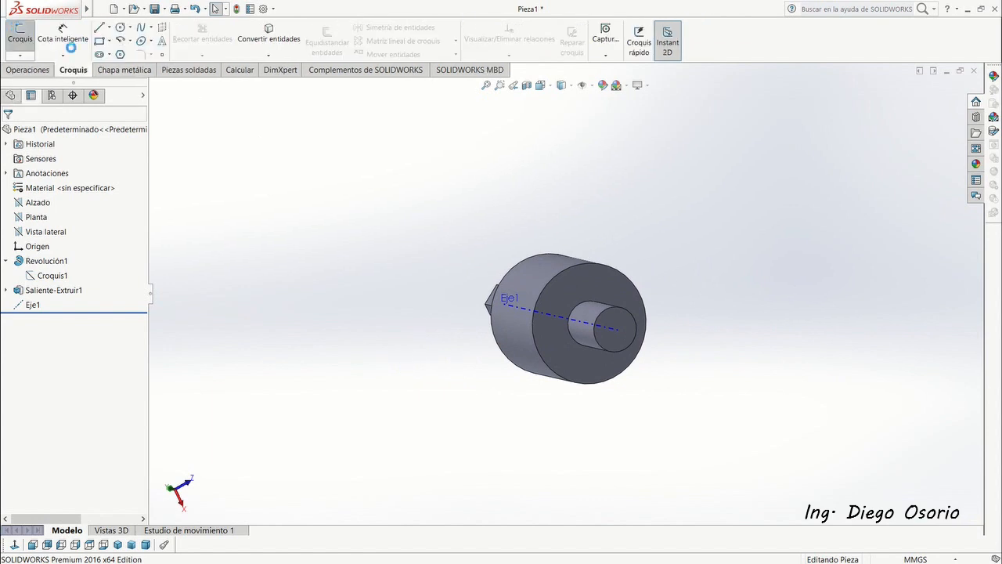
{"action": "left_click", "coordinate": [154, 88]}
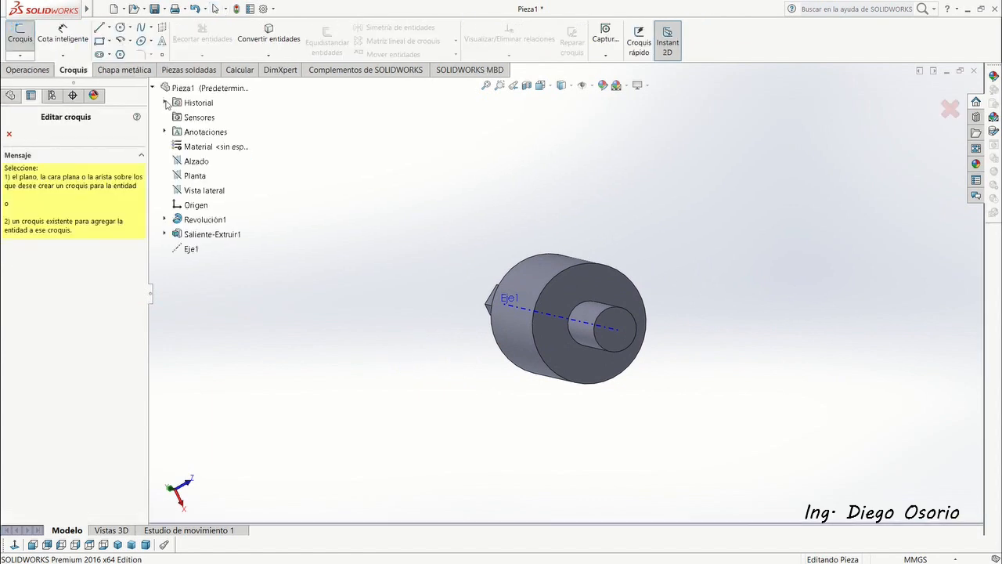
{"action": "left_click", "coordinate": [196, 162]}
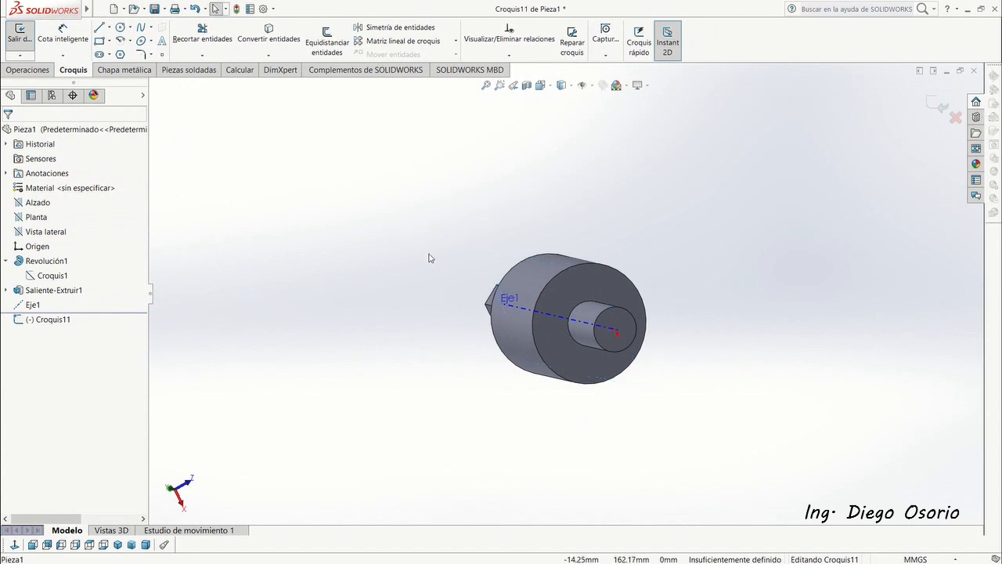
{"action": "key", "text": "space"}
{"action": "left_click", "coordinate": [551, 379]}
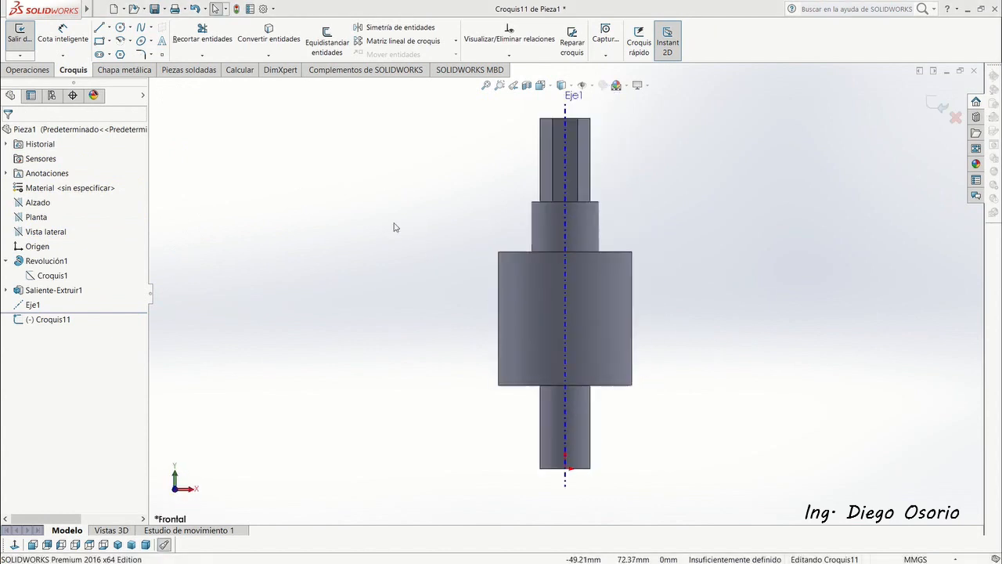
Sketch a circle beside the left side of the large cylinder and set its diameter to 10 mm
{"action": "left_click", "coordinate": [140, 46]}
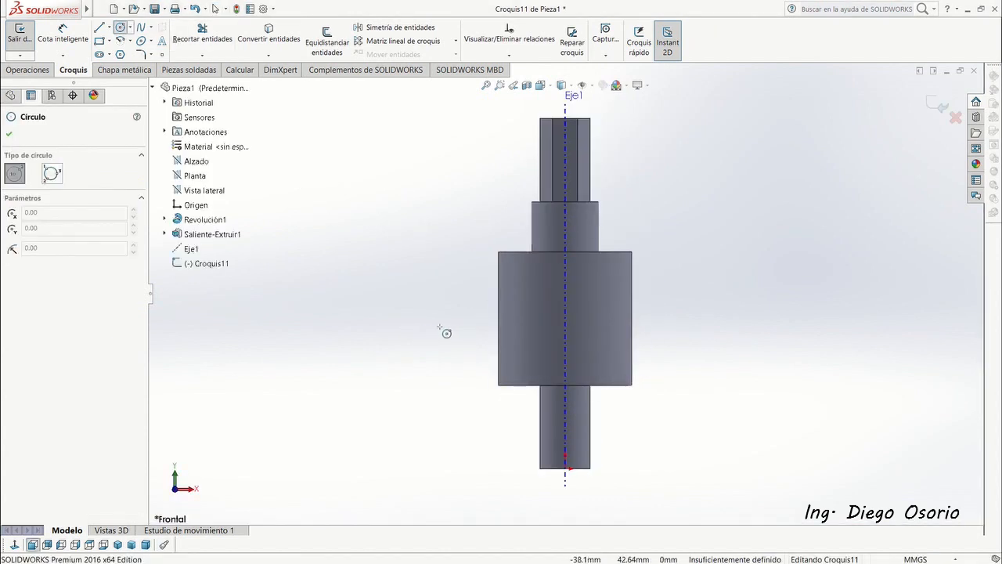
{"action": "key", "text": "Escape"}
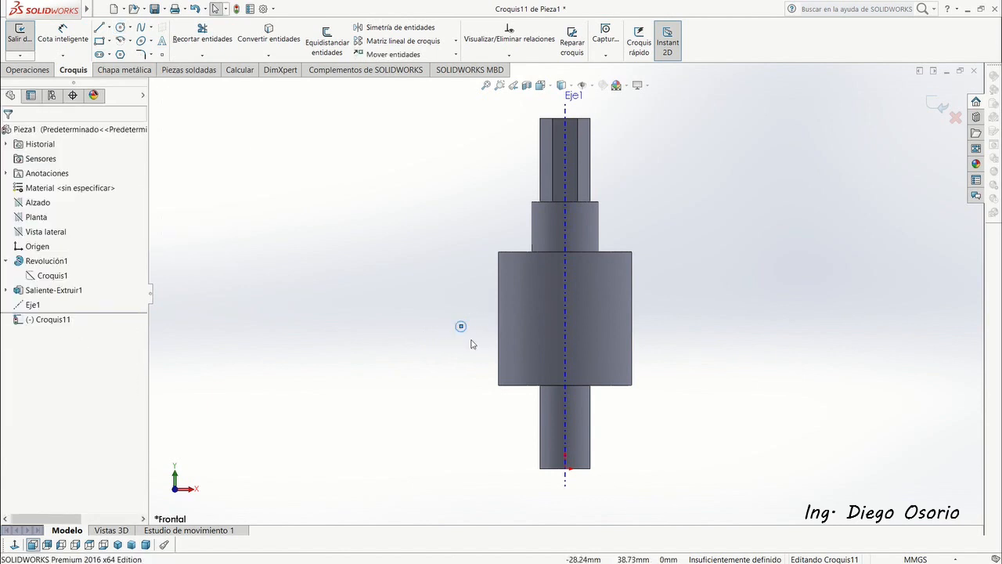
{"action": "scroll", "coordinate": [466, 329], "scroll_direction": "down", "scroll_amount": 1}
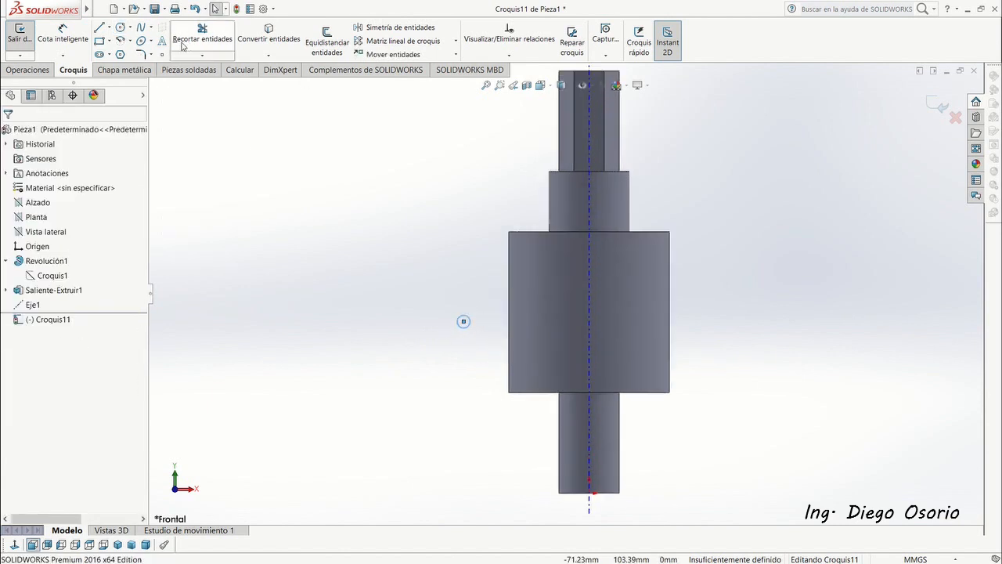
{"action": "left_click", "coordinate": [66, 34]}
{"action": "left_click", "coordinate": [467, 317]}
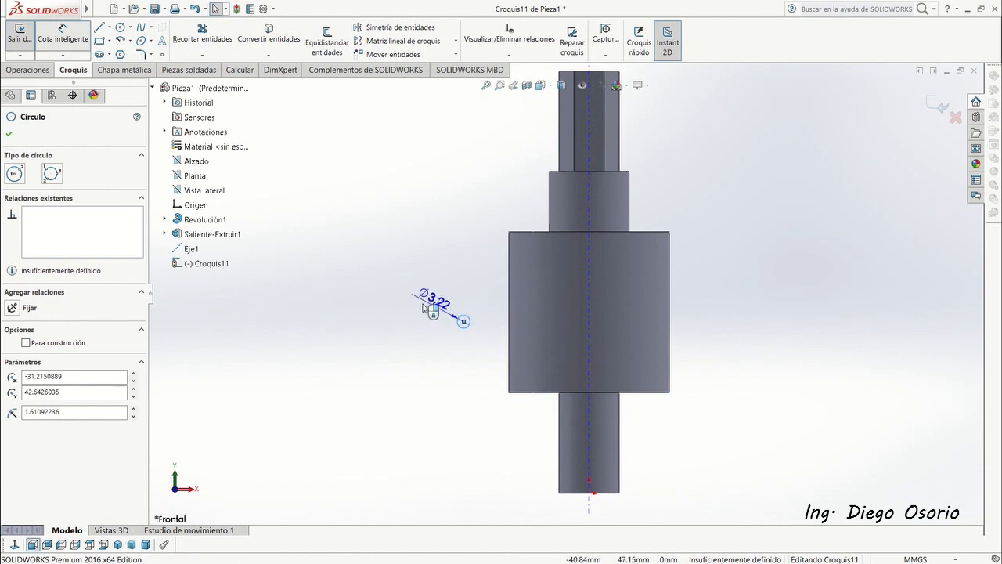
{"action": "left_click", "coordinate": [419, 307]}
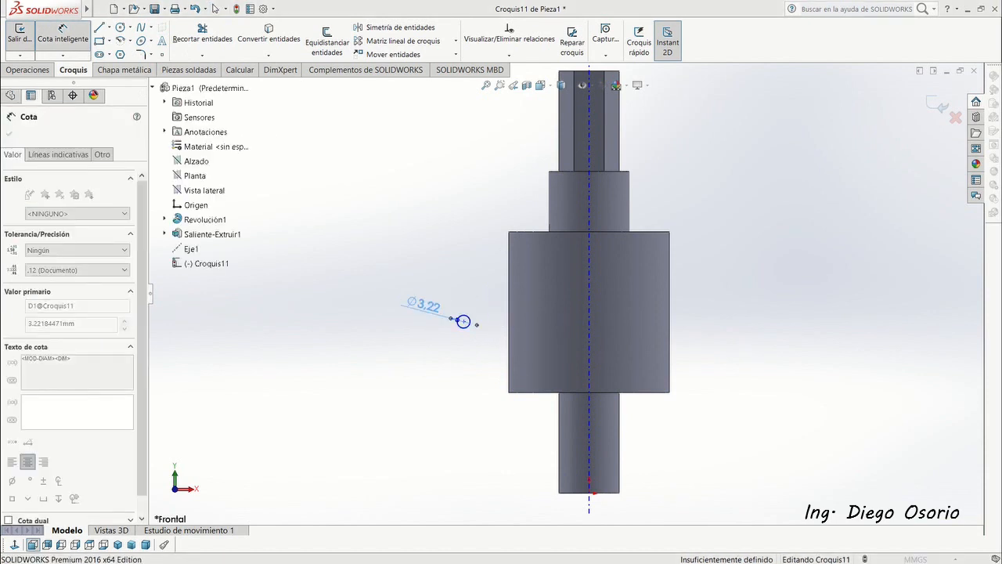
{"action": "type", "text": "10"}
{"action": "key", "text": "Return"}
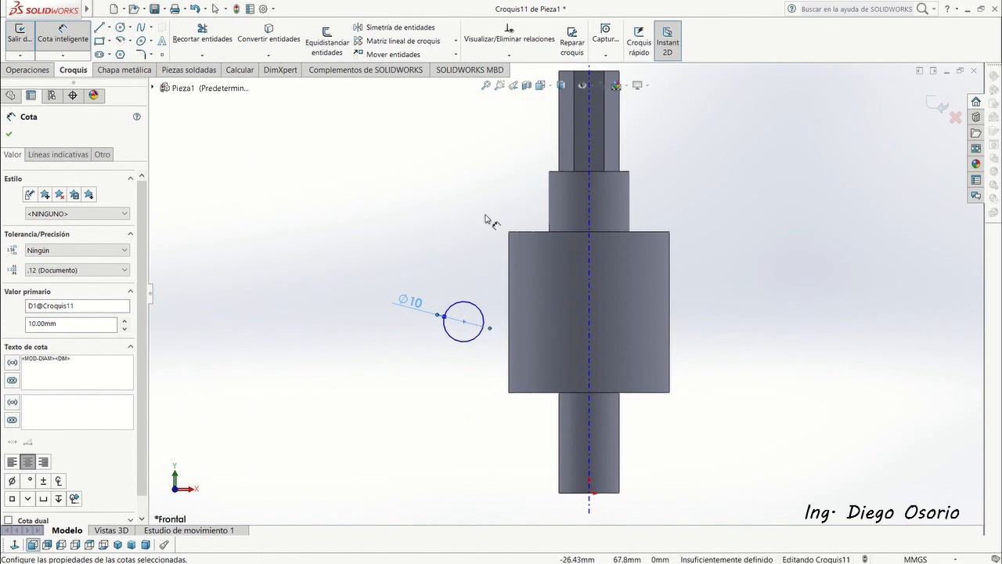
Dimension the horizontal distance between the origin and the circle's center as 20 mm
{"action": "left_click", "coordinate": [590, 495]}
{"action": "left_click", "coordinate": [463, 322]}
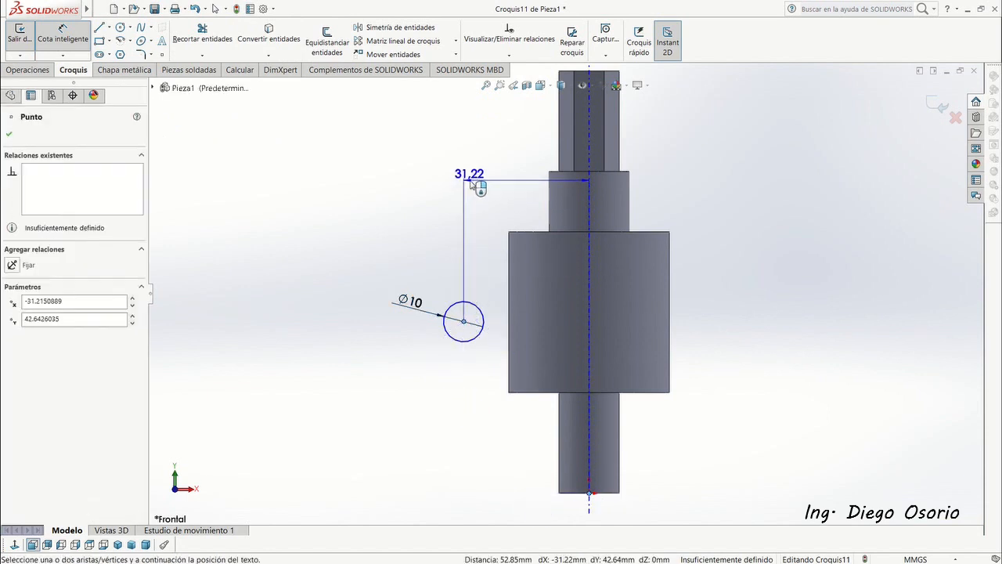
{"action": "left_click", "coordinate": [493, 180]}
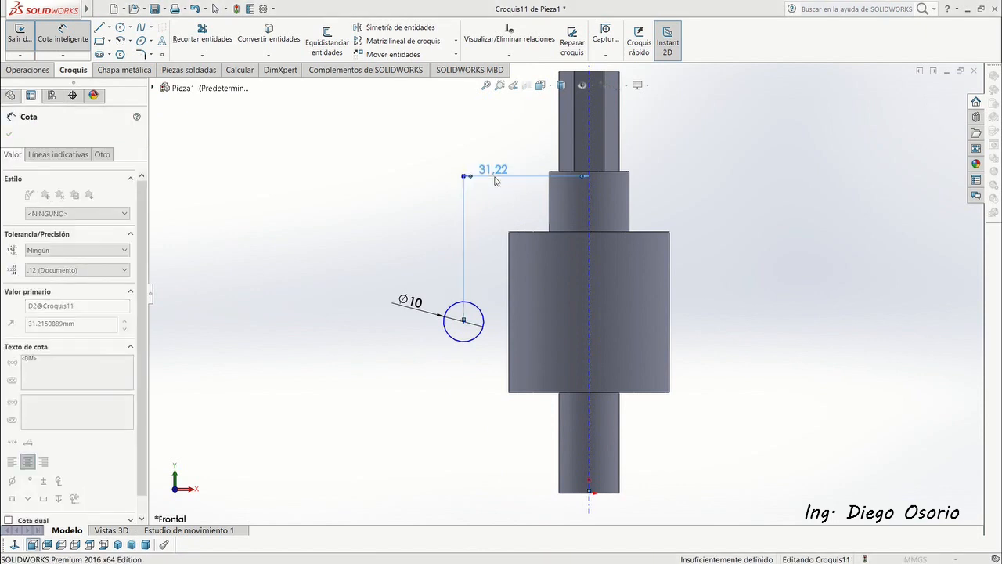
{"action": "type", "text": "20"}
{"action": "key", "text": "Return"}
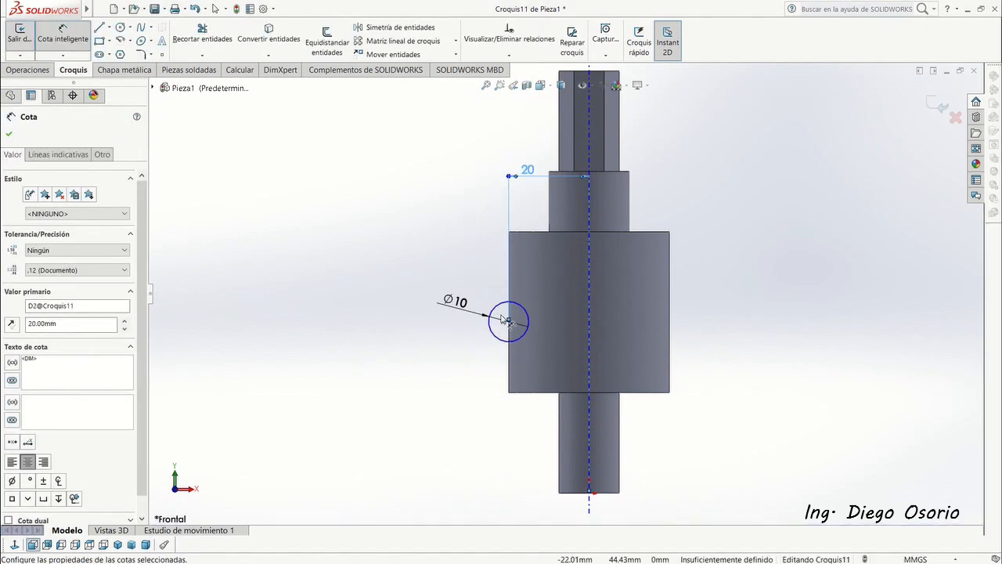
Dimension the vertical distance from the origin to the circle's center as 45 mm and exit the sketch
{"action": "left_click", "coordinate": [589, 494]}
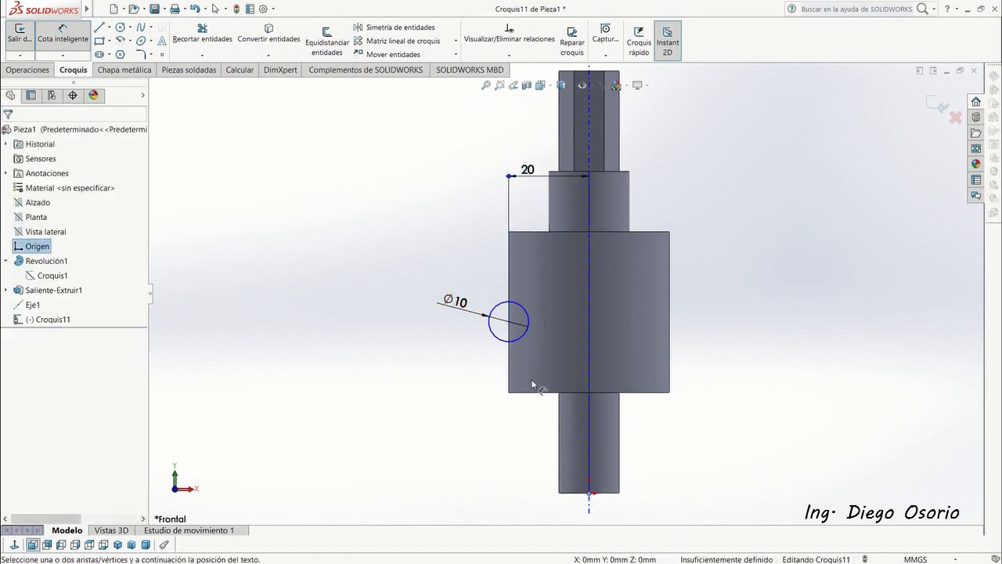
{"action": "left_click", "coordinate": [509, 322]}
{"action": "left_click", "coordinate": [413, 392]}
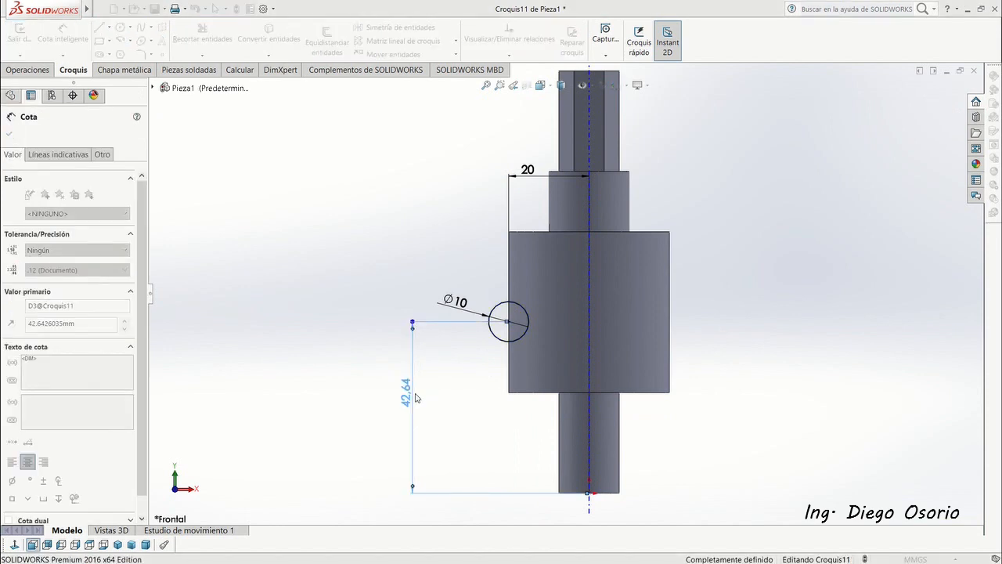
{"action": "type", "text": "45"}
{"action": "key", "text": "Return"}
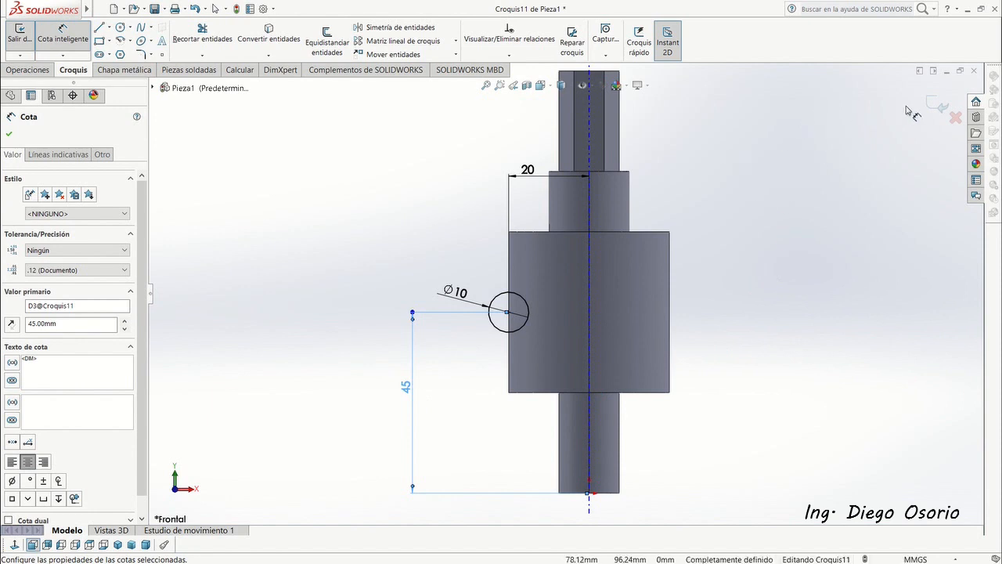
{"action": "left_click", "coordinate": [935, 106]}
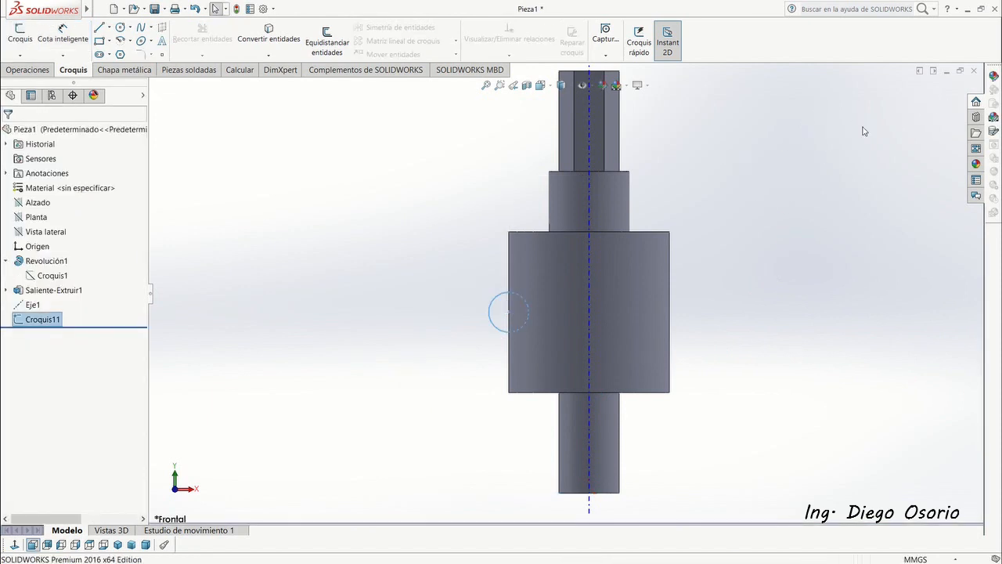
Cut a groove around the large cylinder by revolving the circle sketch 360° about Eje1 with a revolved cut
{"action": "scroll", "coordinate": [675, 273], "scroll_direction": "down", "scroll_amount": 2}
{"action": "middle_click_drag", "start_coordinate": [676, 274], "coordinate": [720, 264]}
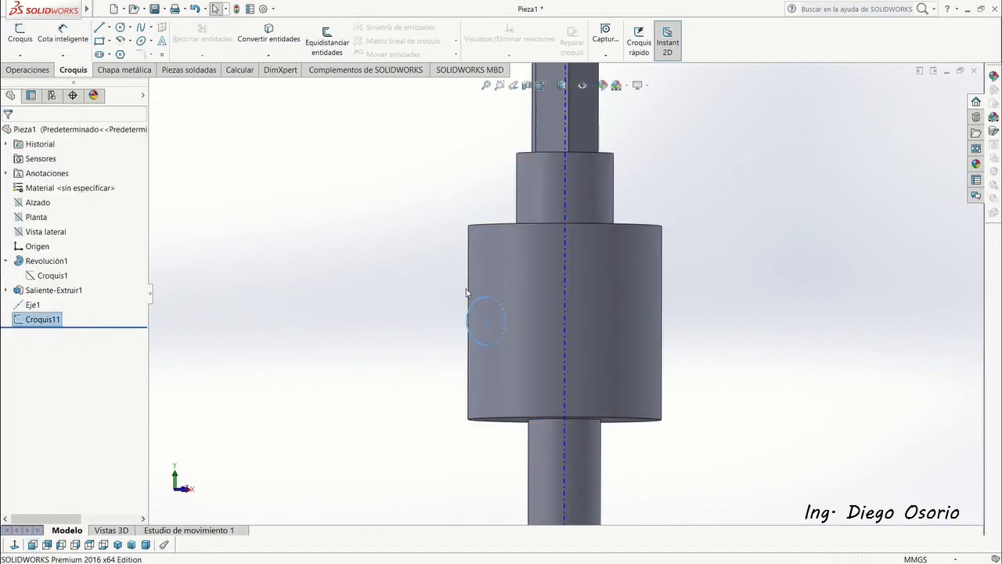
{"action": "scroll", "coordinate": [544, 338], "scroll_direction": "up", "scroll_amount": 1}
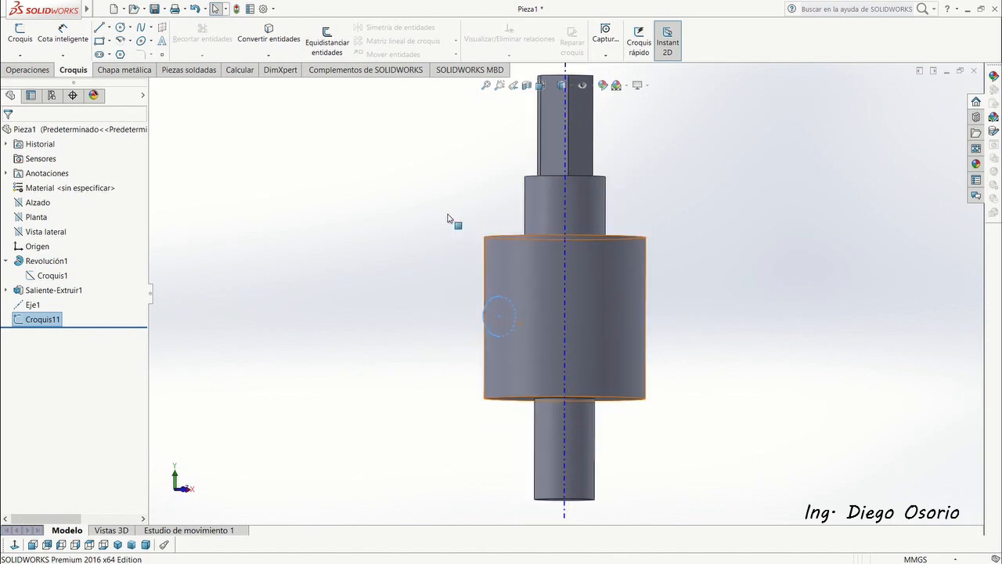
{"action": "left_click", "coordinate": [27, 70]}
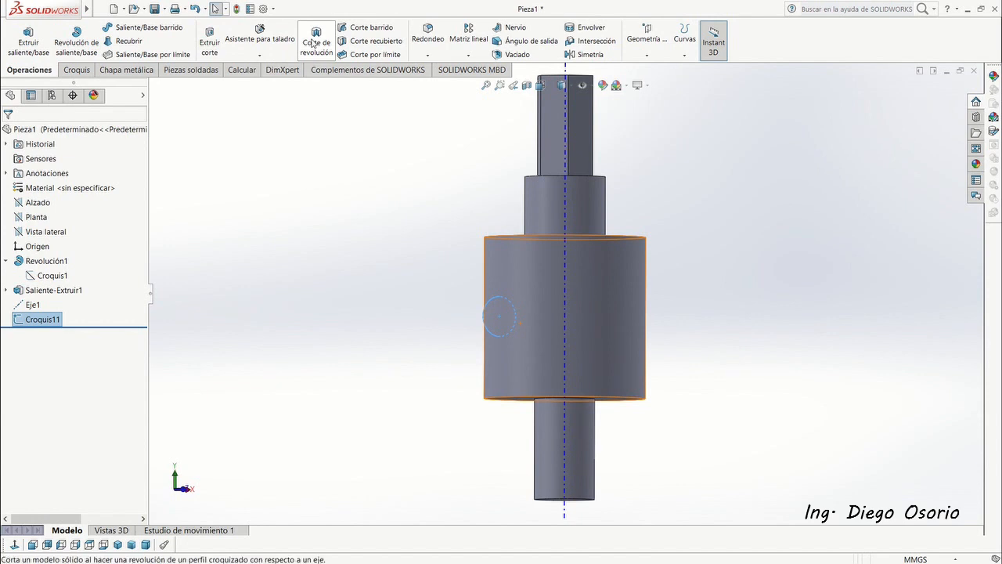
{"action": "left_click", "coordinate": [313, 43]}
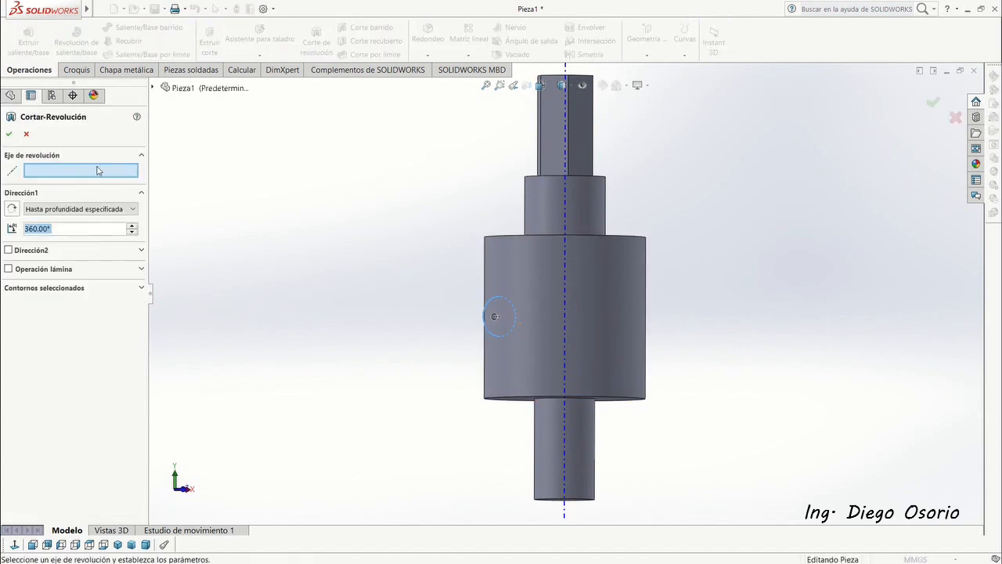
{"action": "left_click", "coordinate": [565, 157]}
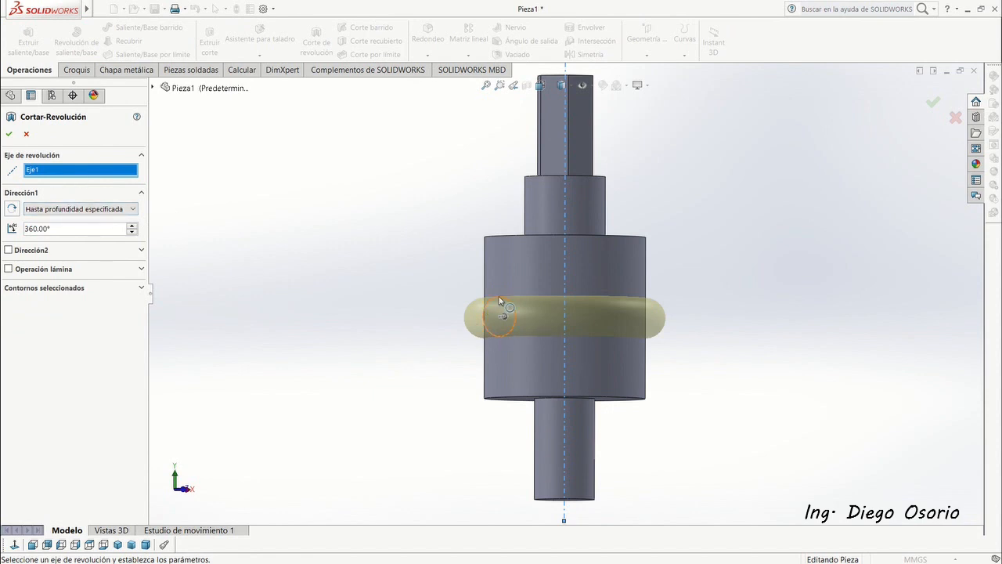
{"action": "middle_click_drag", "start_coordinate": [793, 256], "coordinate": [668, 250]}
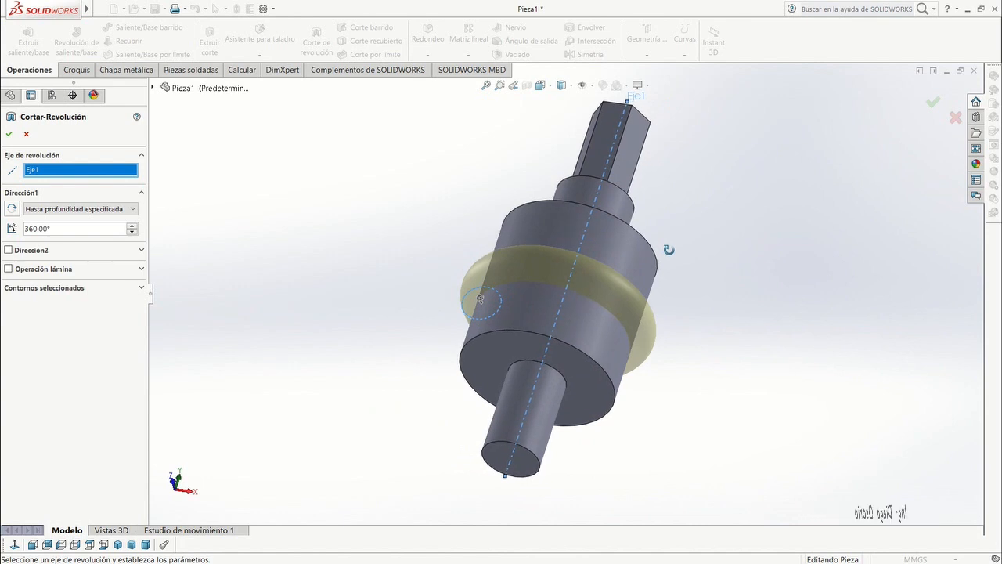
{"action": "middle_click_drag", "start_coordinate": [669, 250], "coordinate": [689, 227]}
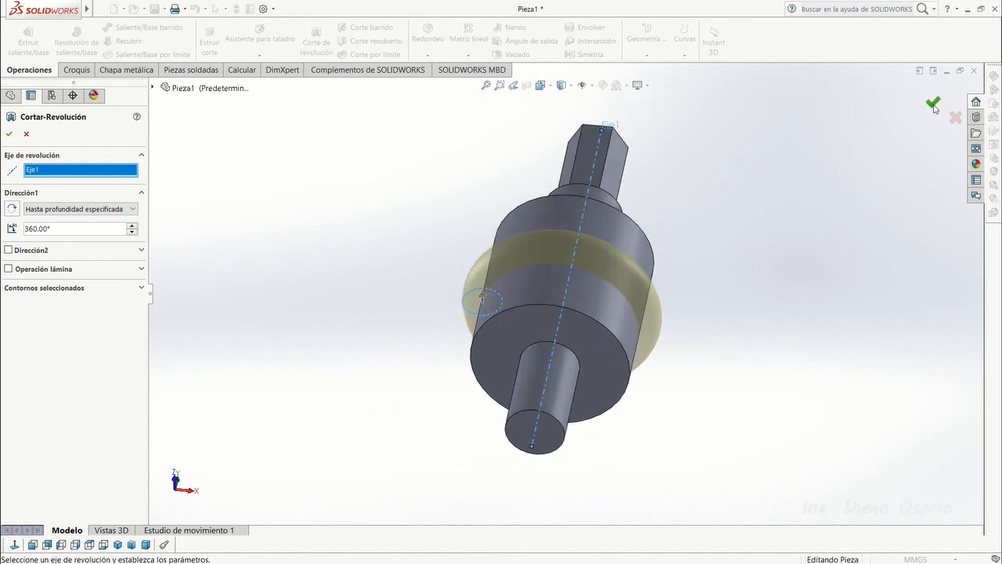
{"action": "left_click", "coordinate": [934, 104]}
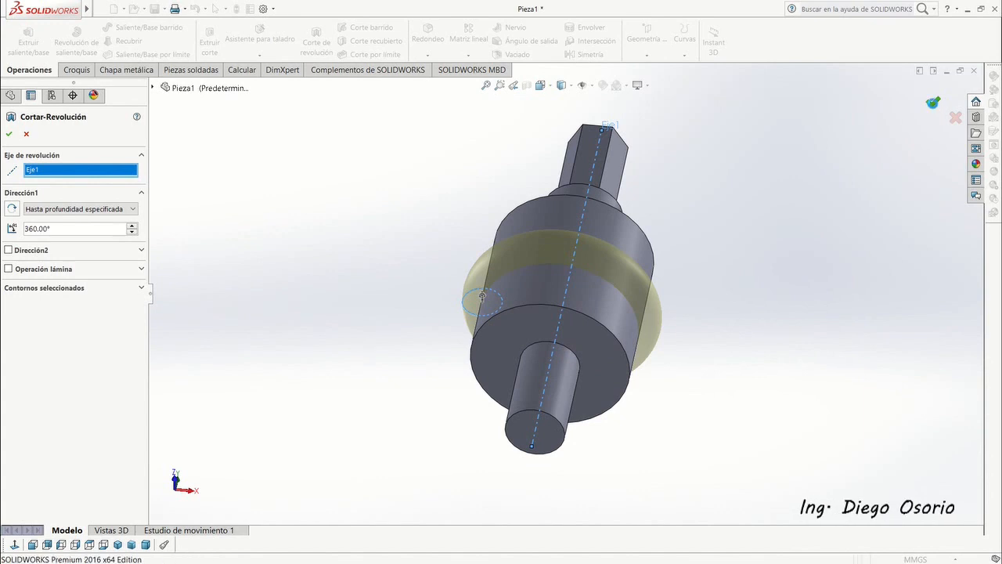
{"action": "middle_click_drag", "start_coordinate": [732, 259], "coordinate": [670, 327]}
{"action": "left_click", "coordinate": [681, 365]}
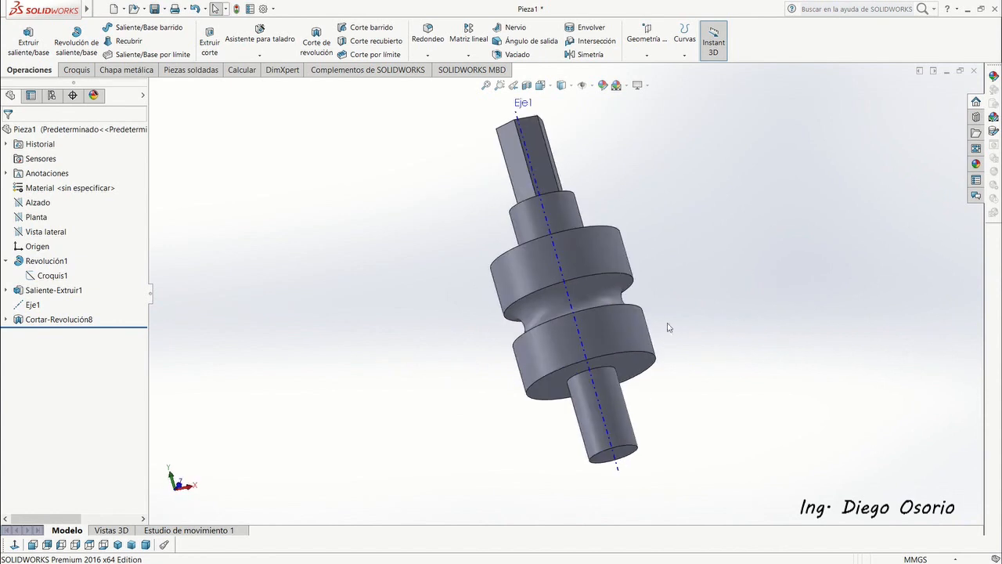
Start another sketch on the Alzado plane of the grooved shaft
{"action": "left_click", "coordinate": [75, 71]}
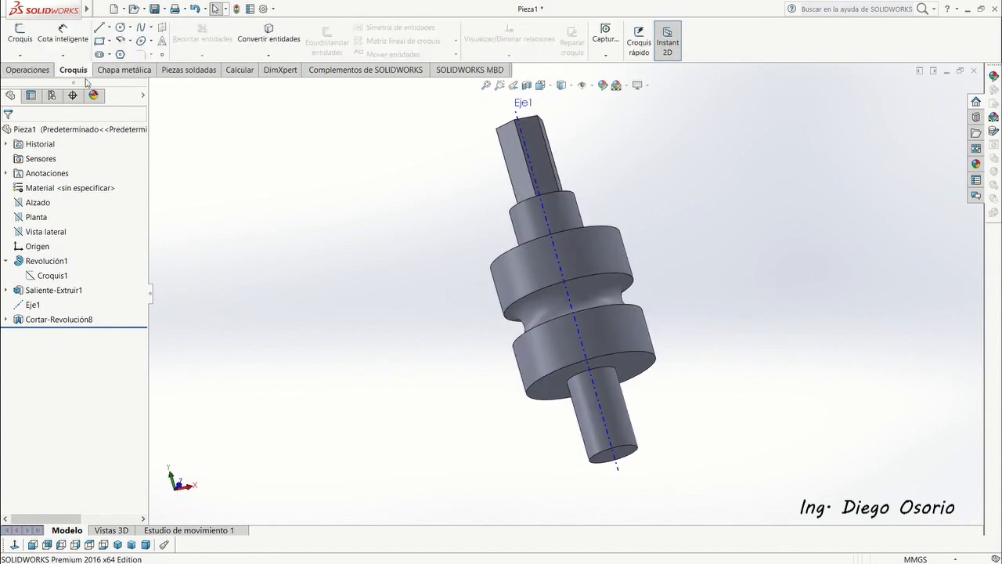
{"action": "left_click", "coordinate": [33, 47]}
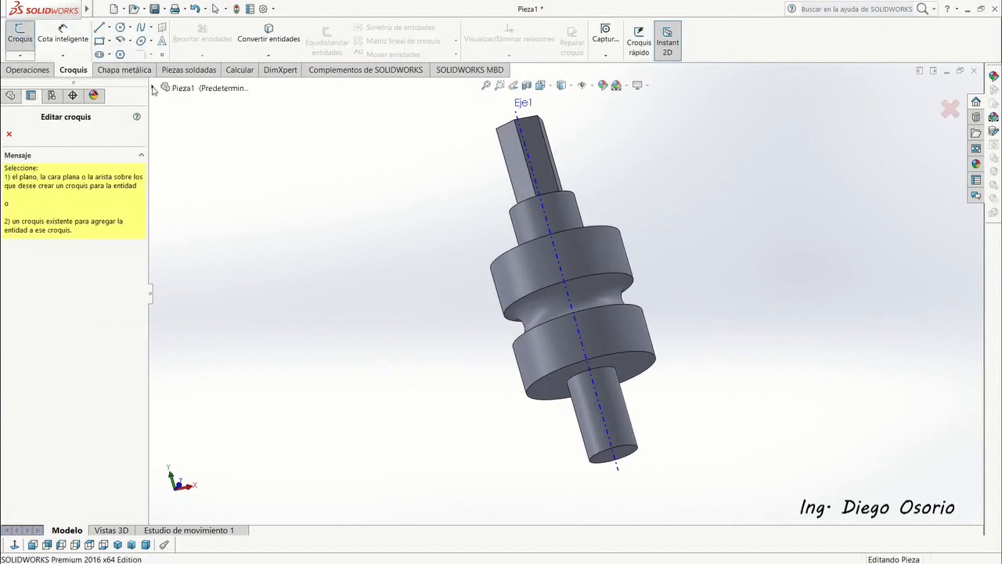
{"action": "left_click", "coordinate": [154, 89]}
{"action": "left_click", "coordinate": [190, 163]}
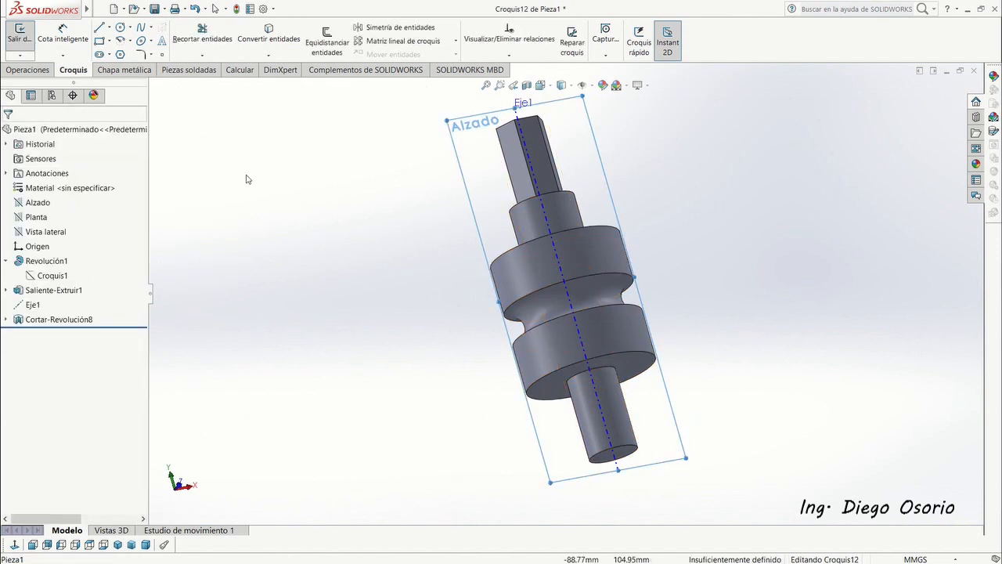
Draw a small corner rectangle left of the lower shaft, its lower-left corner about 33 mm left of and 6.6 mm above the origin, in front view
{"action": "left_click", "coordinate": [101, 42]}
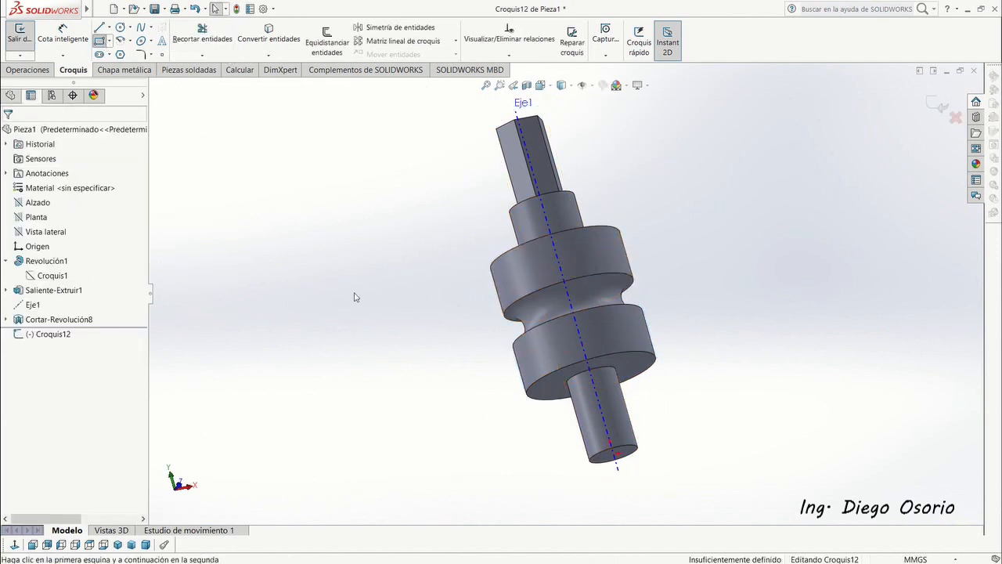
{"action": "left_click", "coordinate": [517, 422]}
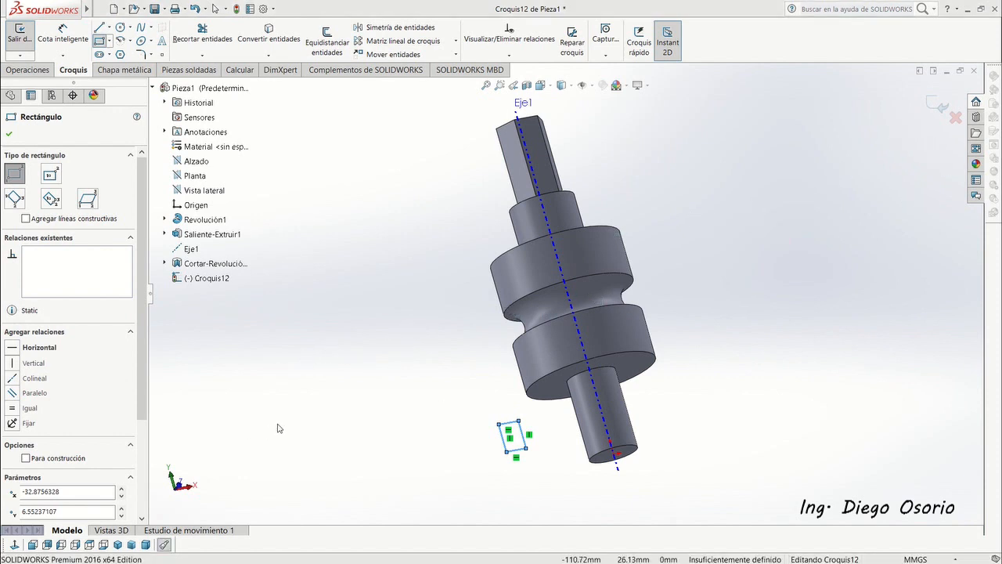
{"action": "key", "text": "space"}
{"action": "left_click", "coordinate": [273, 393]}
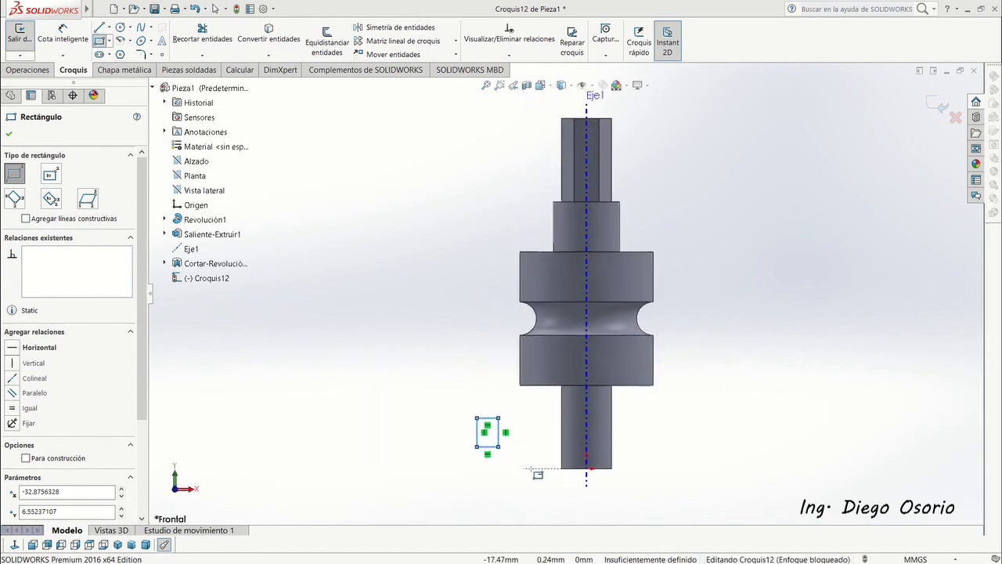
{"action": "scroll", "coordinate": [557, 457], "scroll_direction": "down", "scroll_amount": 3}
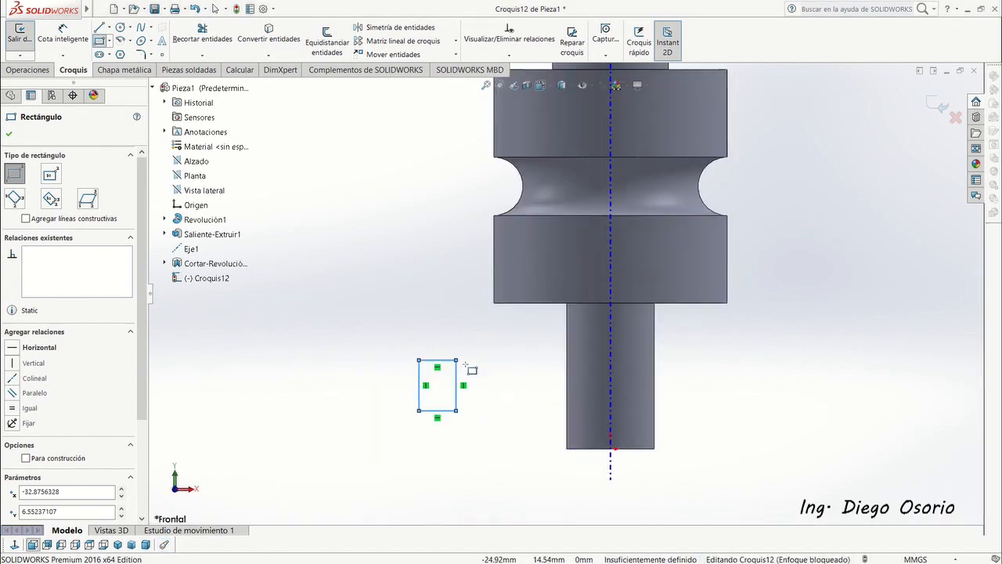
Dimension the small rectangle left of the lower shaft with a height of 1.5 mm and a width of 1 mm
{"action": "left_click", "coordinate": [63, 35]}
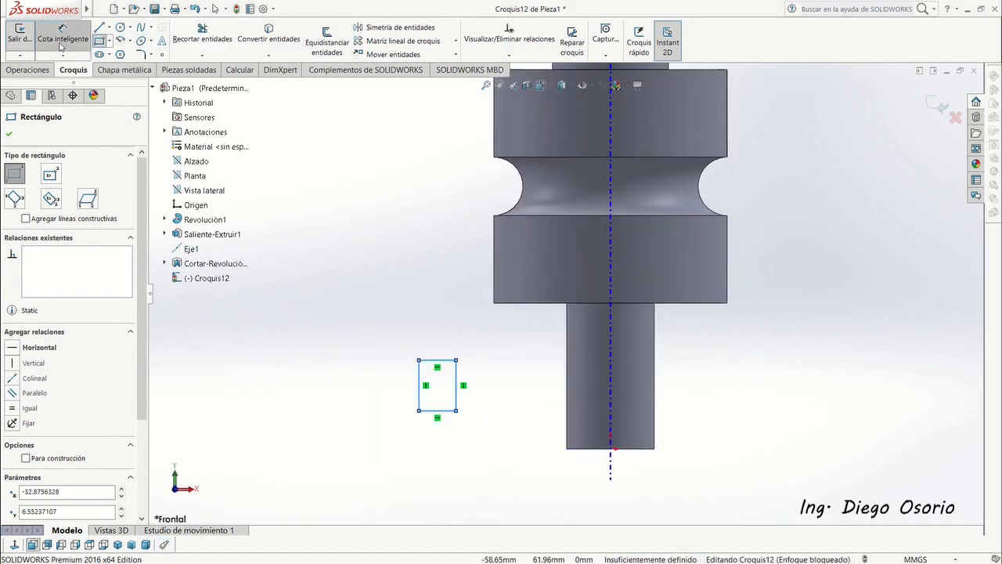
{"action": "left_click", "coordinate": [418, 383]}
{"action": "left_click", "coordinate": [397, 381]}
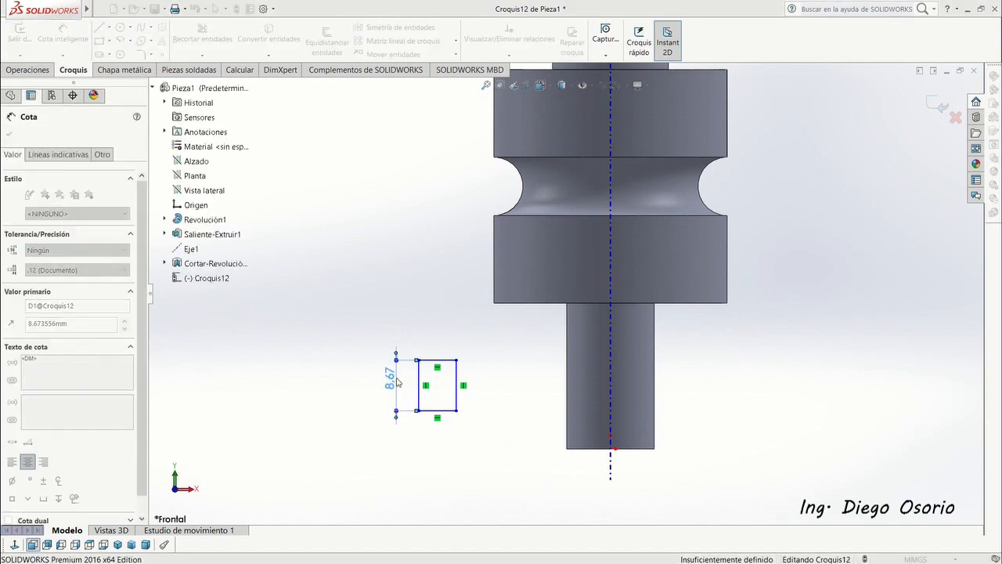
{"action": "type", "text": "1.5"}
{"action": "key", "text": "Return"}
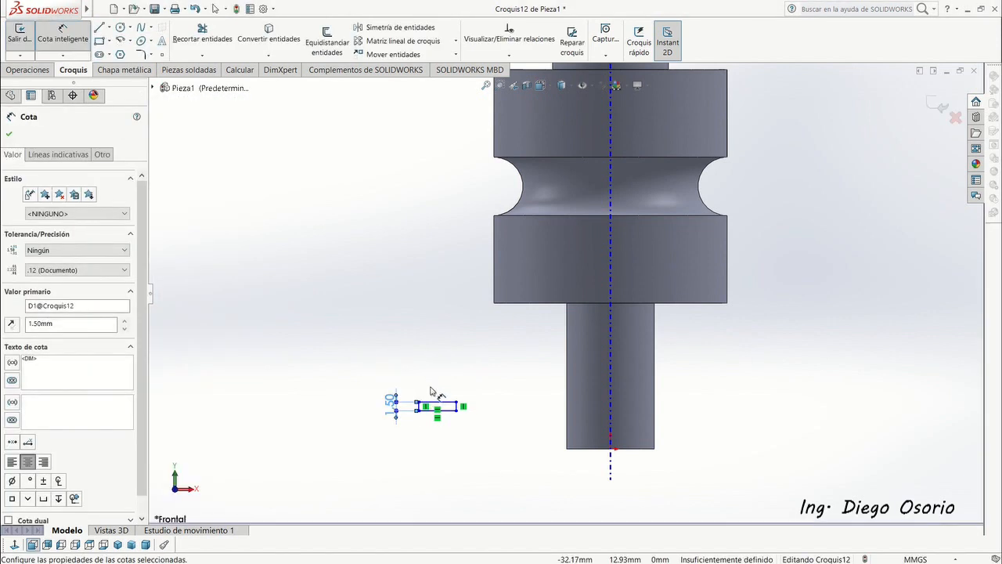
{"action": "left_click", "coordinate": [452, 403]}
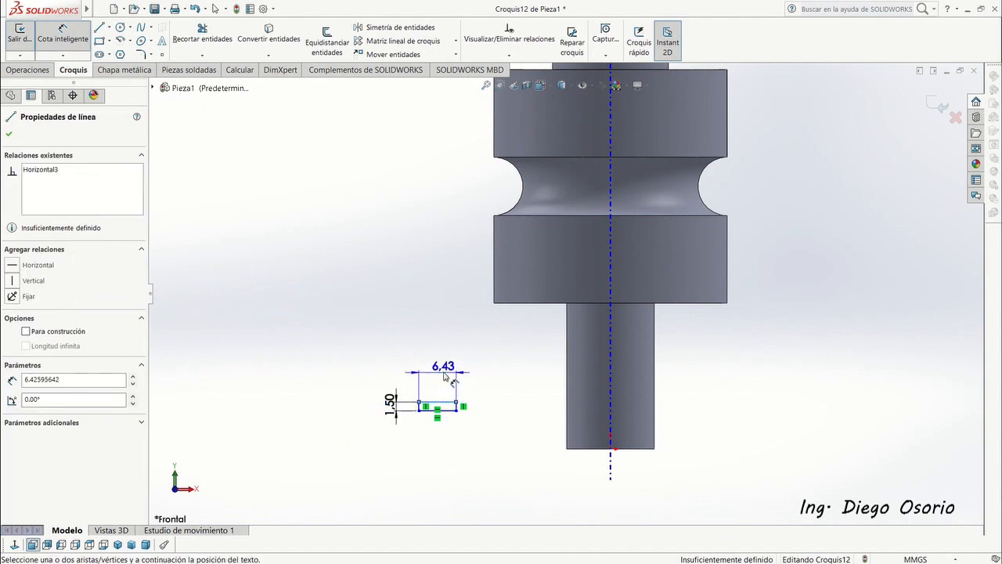
{"action": "left_click", "coordinate": [443, 376]}
{"action": "type", "text": "1"}
{"action": "key", "text": "Return"}
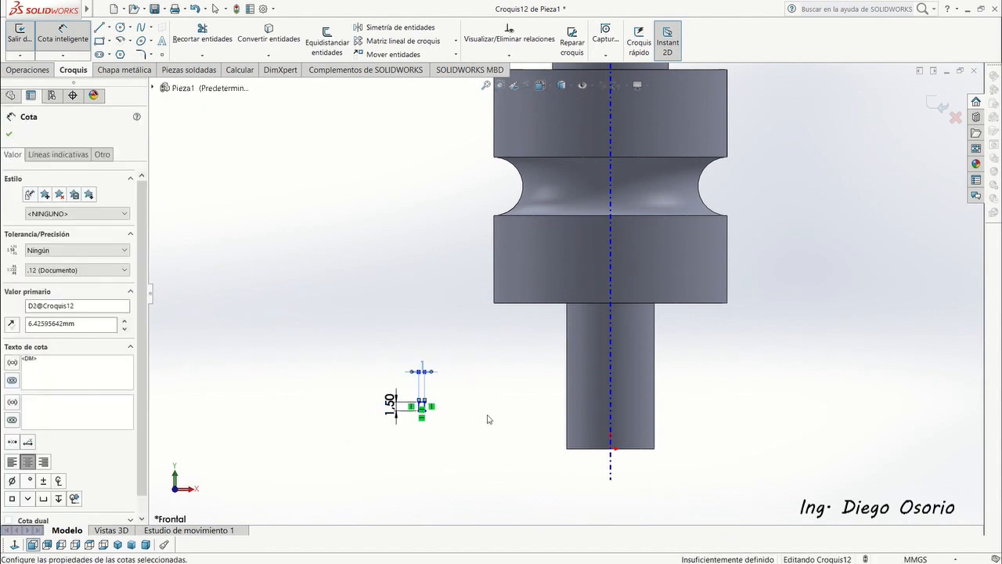
{"action": "key", "text": "Escape"}
Dimension the horizontal distance from the small rectangle's left edge to the origin as 7.5 mm
{"action": "scroll", "coordinate": [451, 439], "scroll_direction": "down", "scroll_amount": 1}
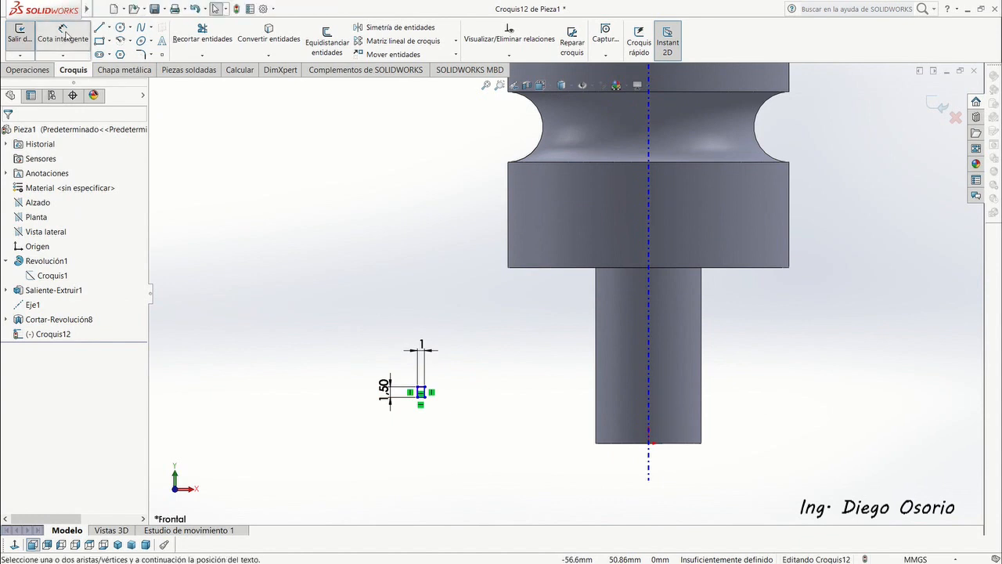
{"action": "left_click", "coordinate": [63, 36]}
{"action": "left_click", "coordinate": [388, 395]}
{"action": "scroll", "coordinate": [352, 411], "scroll_direction": "down", "scroll_amount": 5}
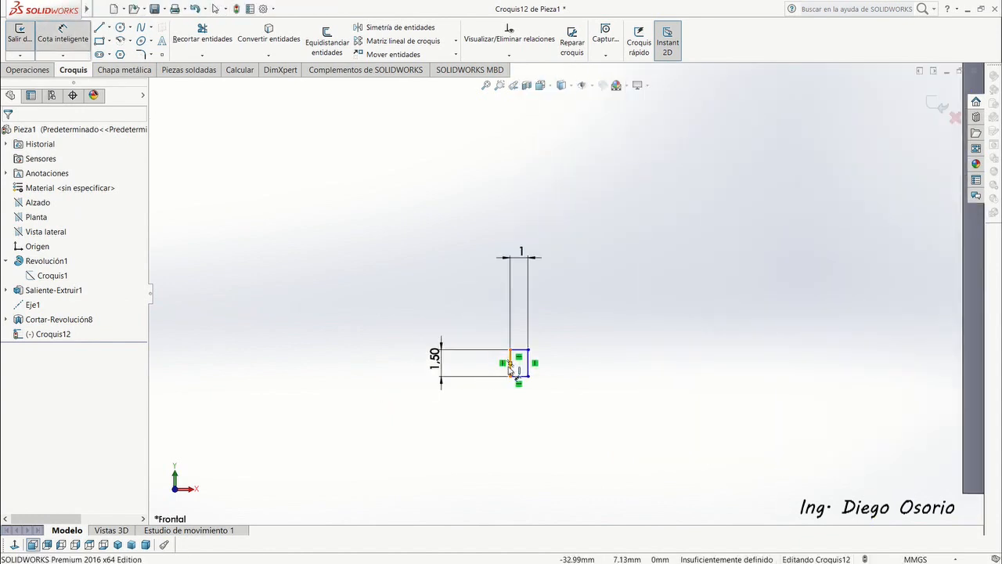
{"action": "left_click", "coordinate": [510, 366]}
{"action": "scroll", "coordinate": [564, 381], "scroll_direction": "up", "scroll_amount": 3}
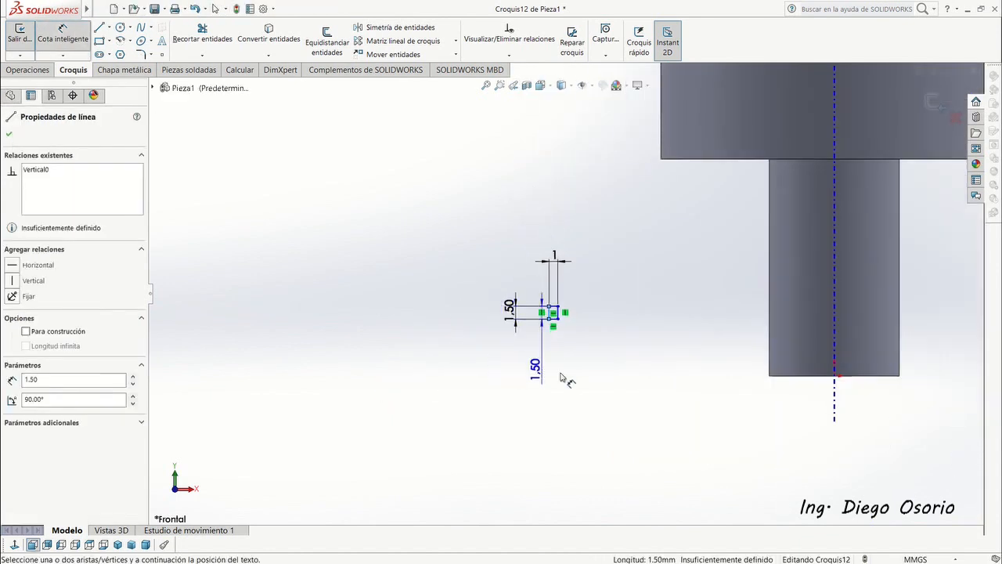
{"action": "left_click", "coordinate": [835, 382]}
{"action": "left_click", "coordinate": [748, 474]}
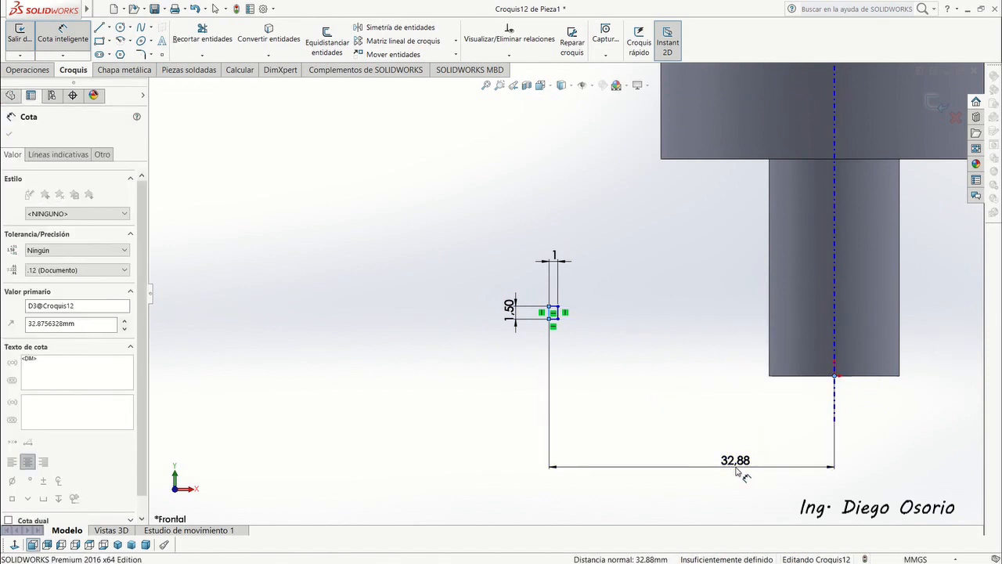
{"action": "type", "text": "7,5"}
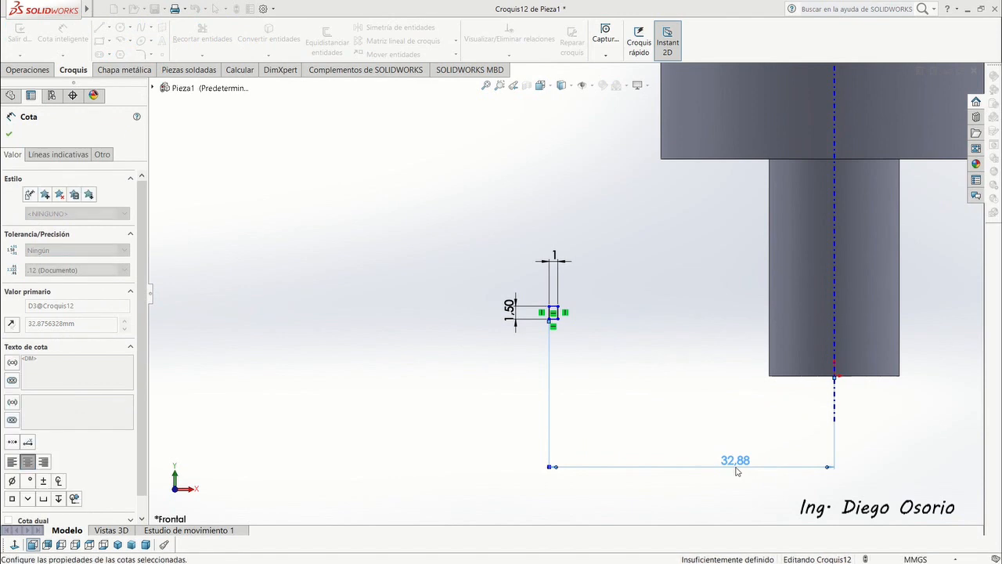
{"action": "key", "text": "Return"}
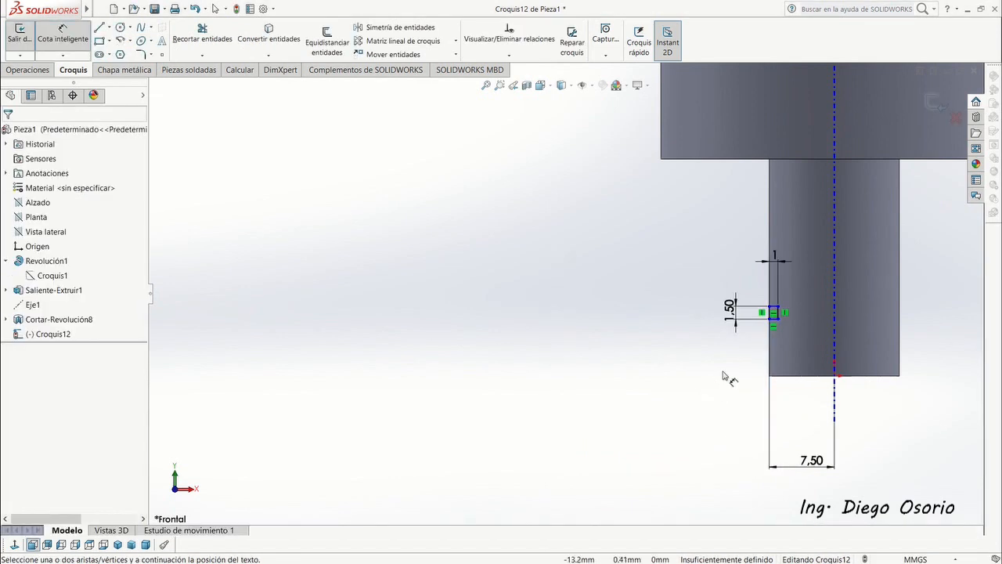
Dimension the vertical distance from the origin to the small rectangle's lower edge as 10 mm and exit the sketch
{"action": "scroll", "coordinate": [779, 316], "scroll_direction": "down", "scroll_amount": 2}
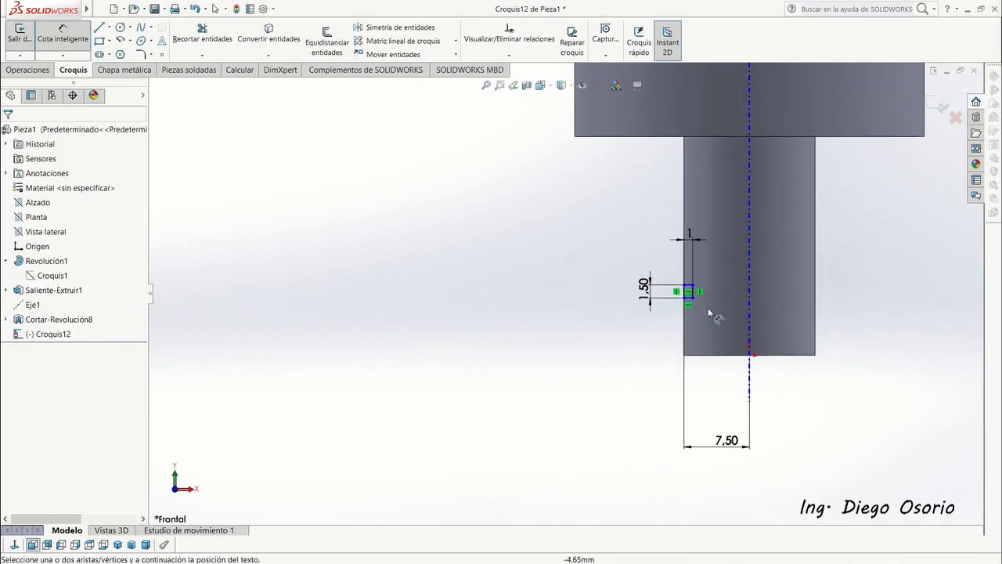
{"action": "scroll", "coordinate": [705, 313], "scroll_direction": "down", "scroll_amount": 1}
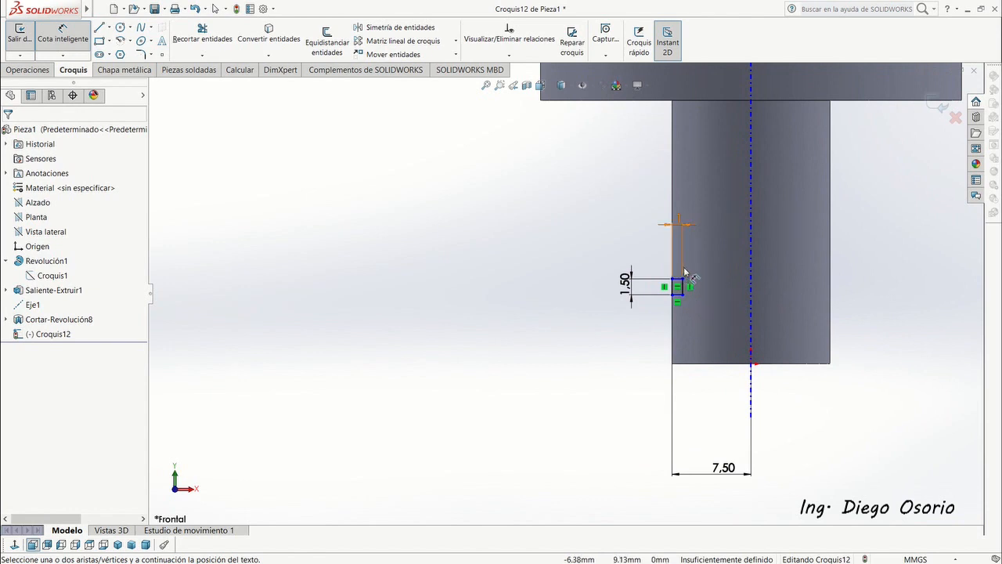
{"action": "left_click", "coordinate": [752, 365]}
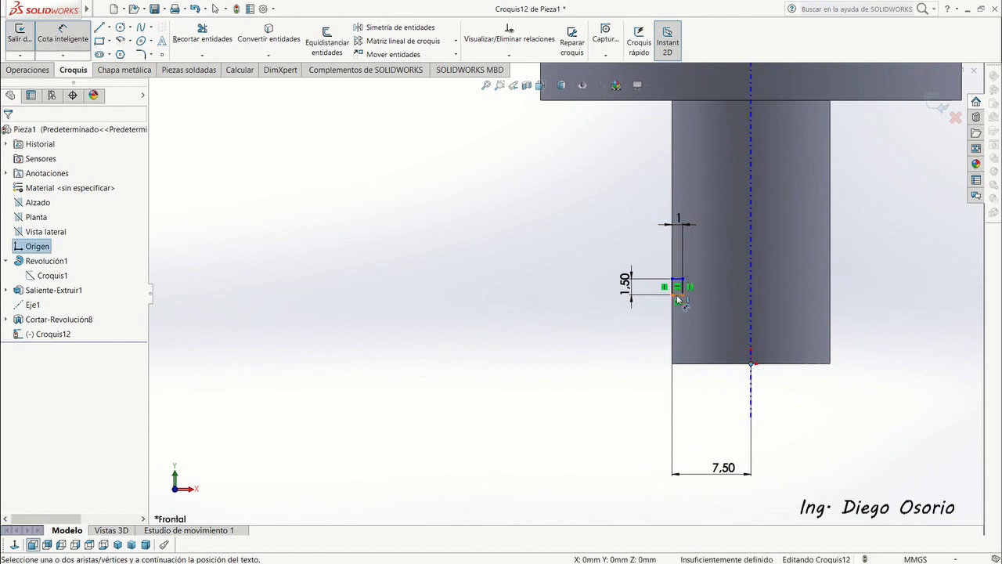
{"action": "left_click", "coordinate": [678, 296]}
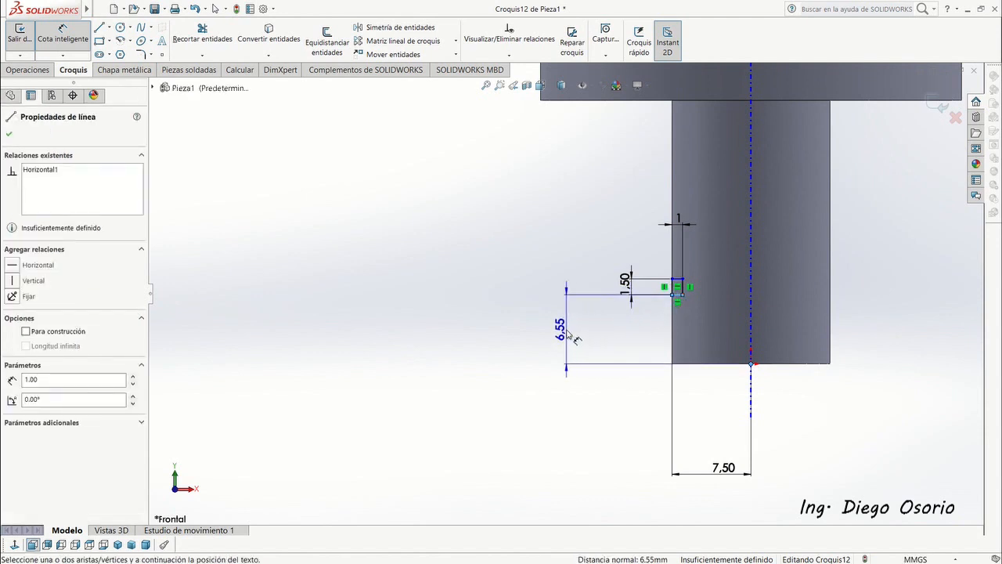
{"action": "left_click", "coordinate": [572, 336]}
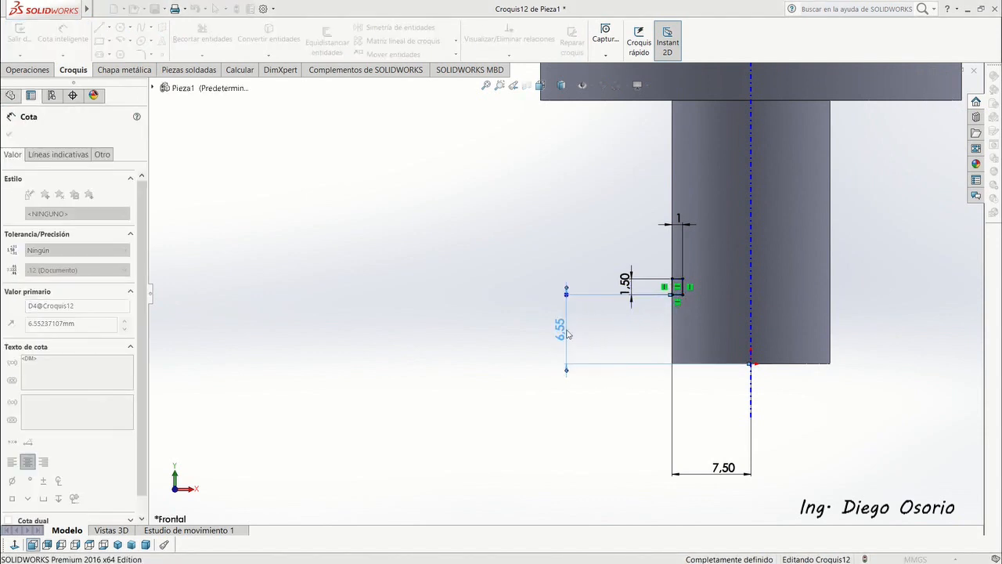
{"action": "type", "text": "10"}
{"action": "key", "text": "Return"}
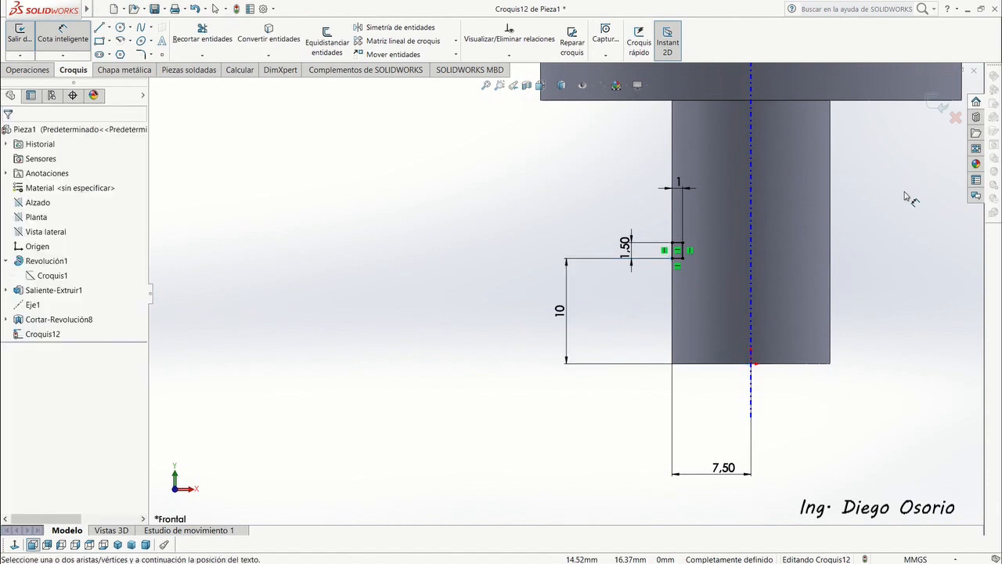
{"action": "left_click", "coordinate": [940, 107]}
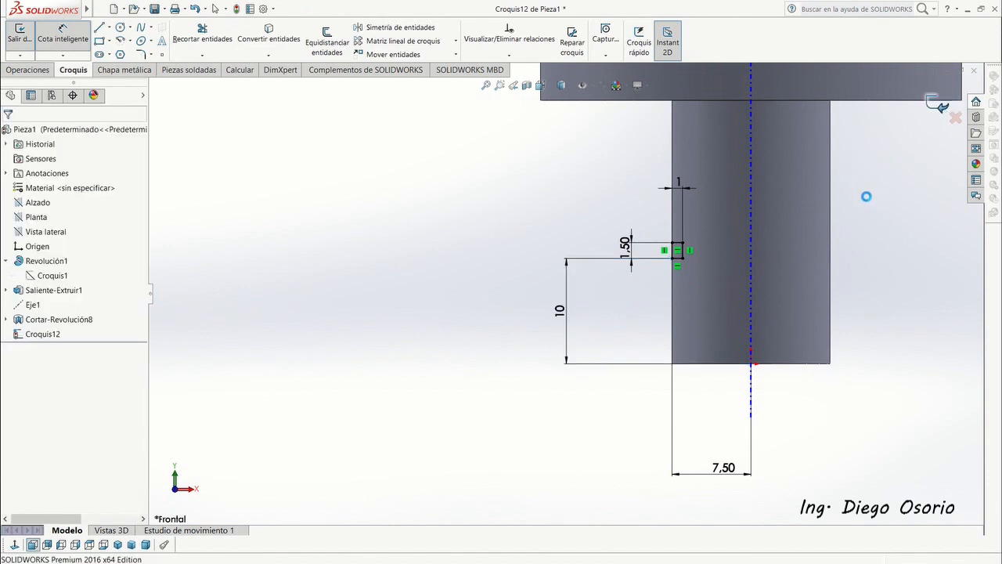
Cut a groove around the lower shaft by revolving the rectangle sketch 360° about Eje1 with a revolved cut
{"action": "left_click", "coordinate": [41, 71]}
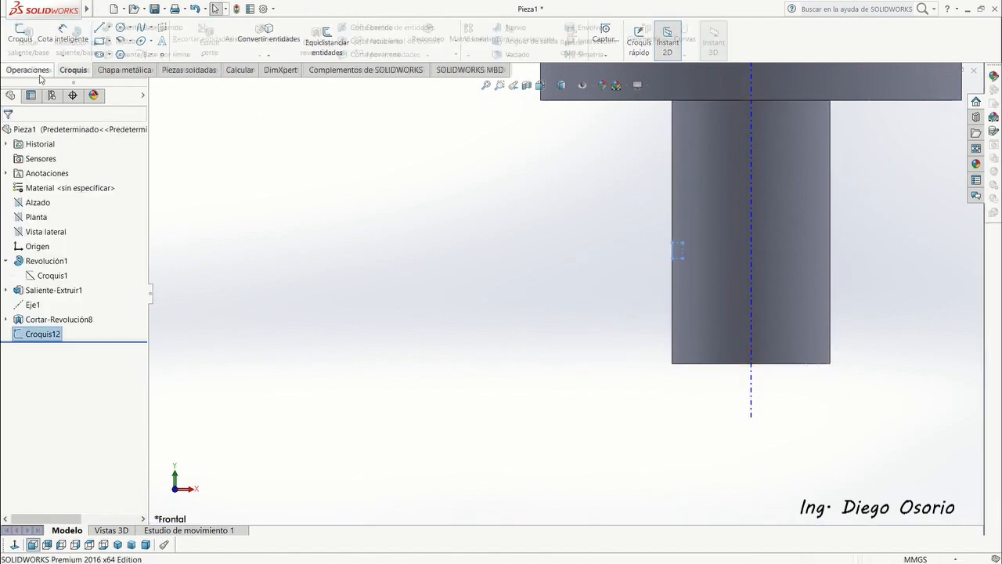
{"action": "left_click", "coordinate": [317, 36]}
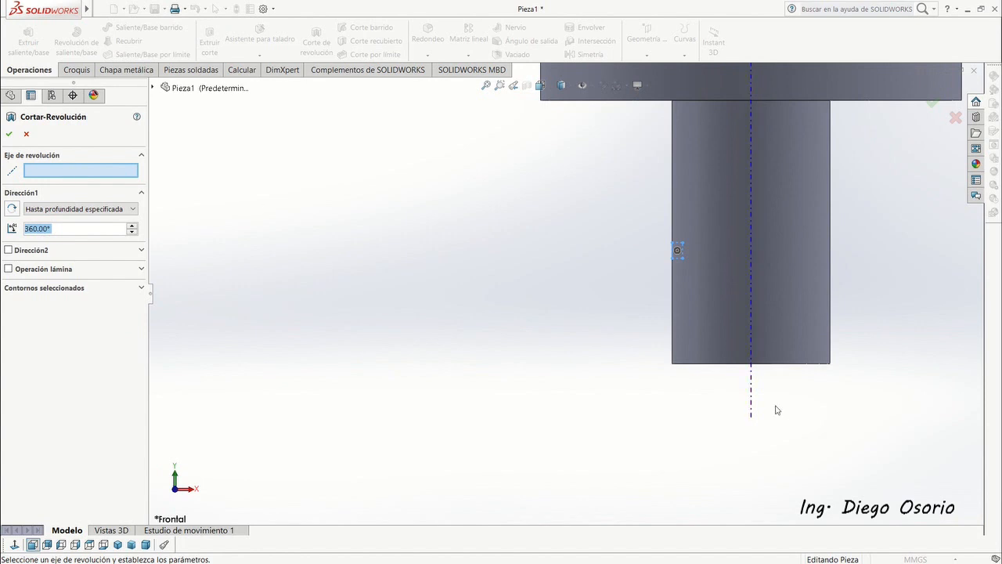
{"action": "left_click", "coordinate": [751, 407]}
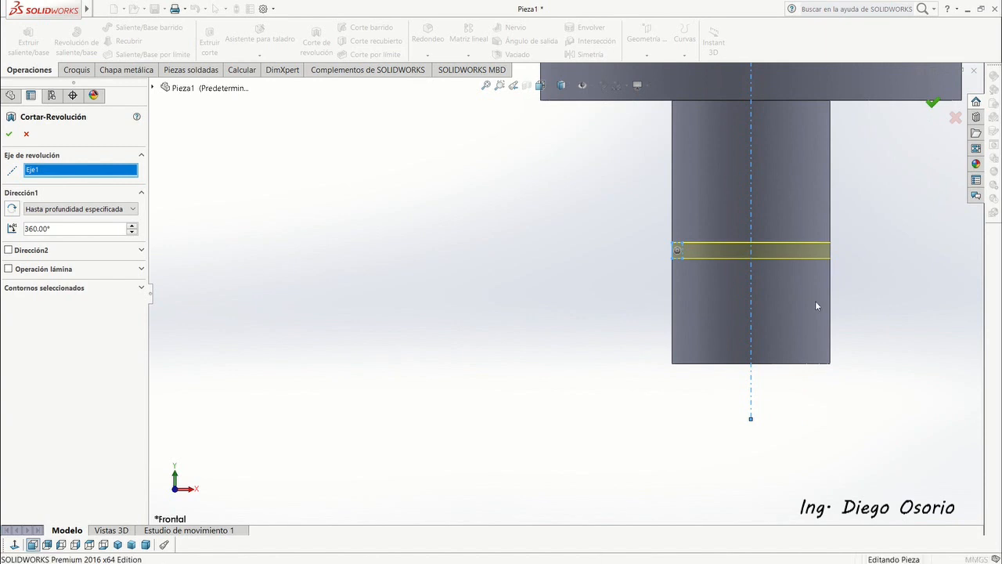
{"action": "key", "text": "Return"}
Examine the grooved shaft from several angles and review the dimensions of Croquis1, the profile sketch of the base revolve
{"action": "middle_click_drag", "start_coordinate": [595, 297], "coordinate": [521, 235]}
{"action": "middle_click_drag", "start_coordinate": [695, 257], "coordinate": [494, 309]}
{"action": "scroll", "coordinate": [594, 253], "scroll_direction": "down", "scroll_amount": 1}
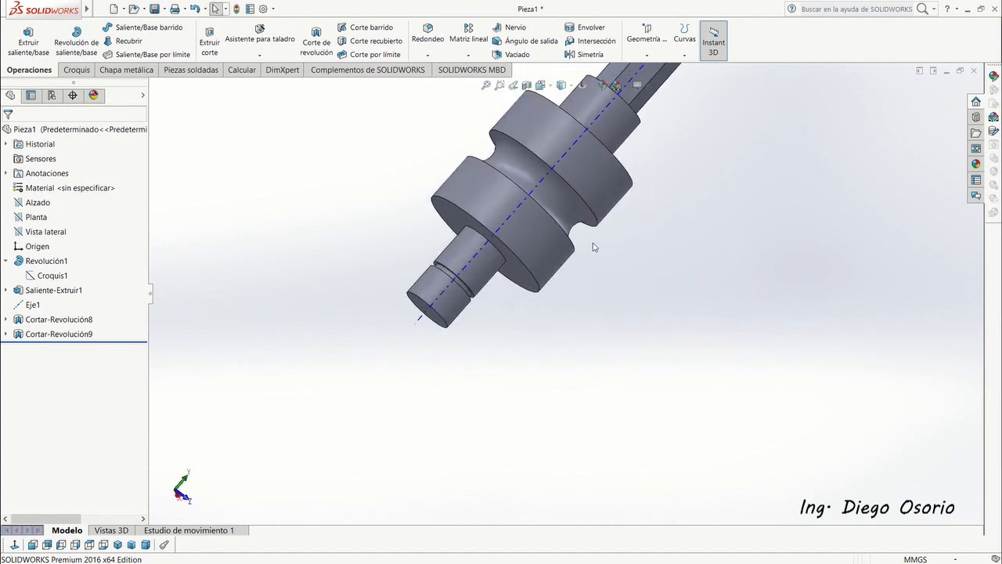
{"action": "scroll", "coordinate": [594, 252], "scroll_direction": "up", "scroll_amount": 1}
{"action": "scroll", "coordinate": [549, 251], "scroll_direction": "down", "scroll_amount": 3}
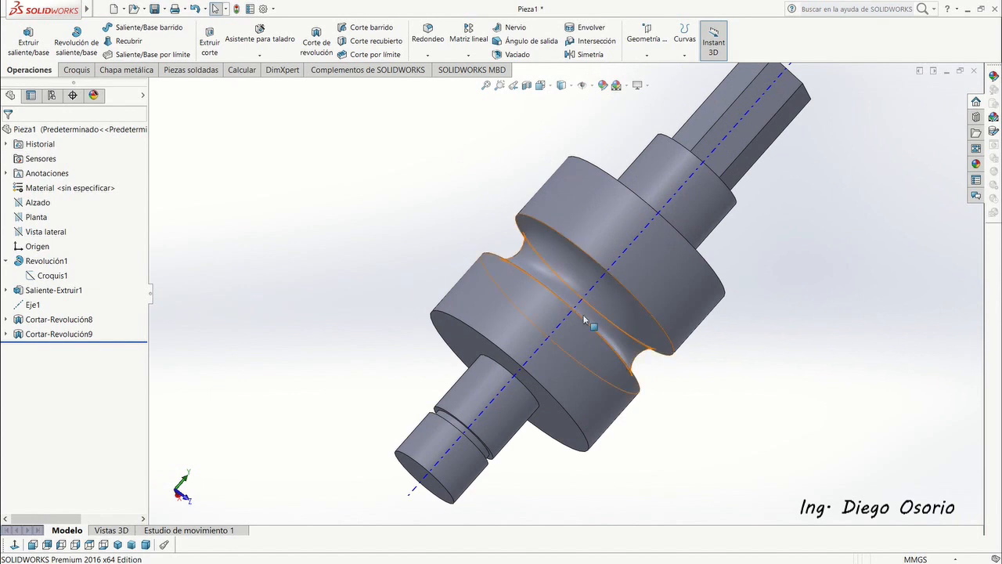
{"action": "left_click", "coordinate": [7, 261]}
{"action": "left_click", "coordinate": [6, 261]}
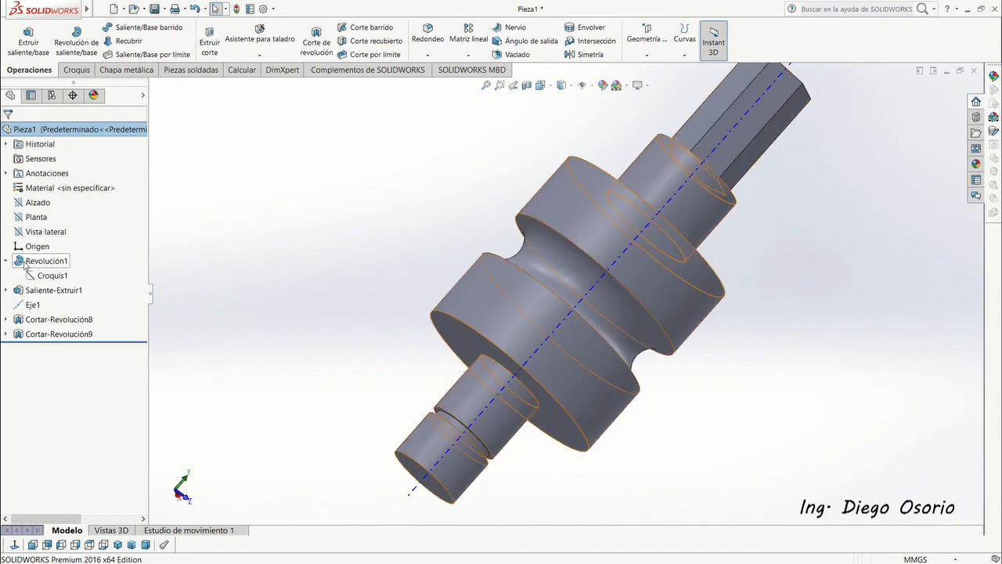
{"action": "left_click", "coordinate": [51, 275]}
{"action": "mouse_move", "coordinate": [427, 312]}
{"action": "middle_mouse_down"}
{"action": "mouse_move", "coordinate": [374, 259]}
{"action": "mouse_move", "coordinate": [376, 235]}
{"action": "mouse_move", "coordinate": [381, 264]}
{"action": "middle_mouse_up"}
{"action": "scroll", "coordinate": [381, 267], "scroll_direction": "down", "scroll_amount": 2}
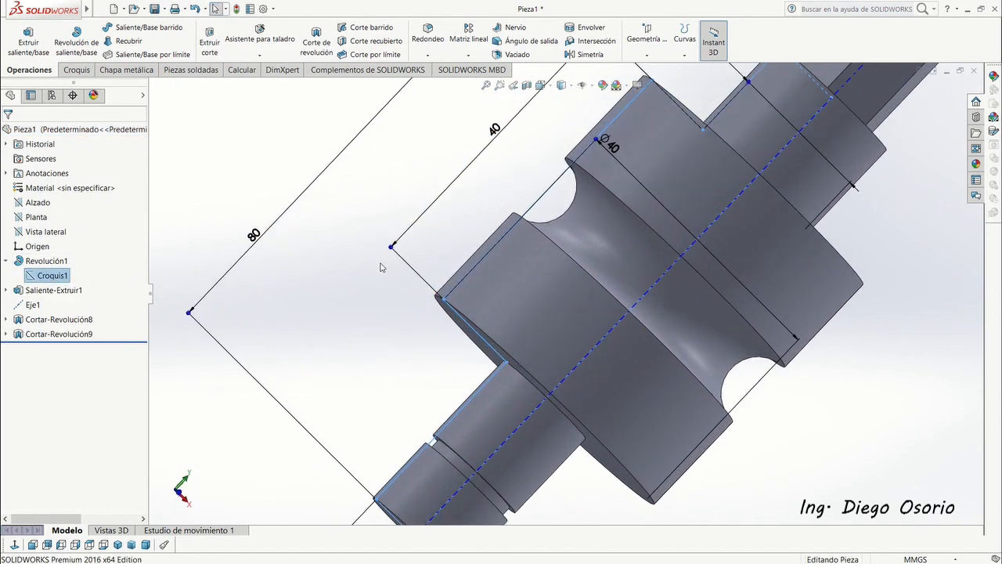
{"action": "scroll", "coordinate": [380, 267], "scroll_direction": "up", "scroll_amount": 3}
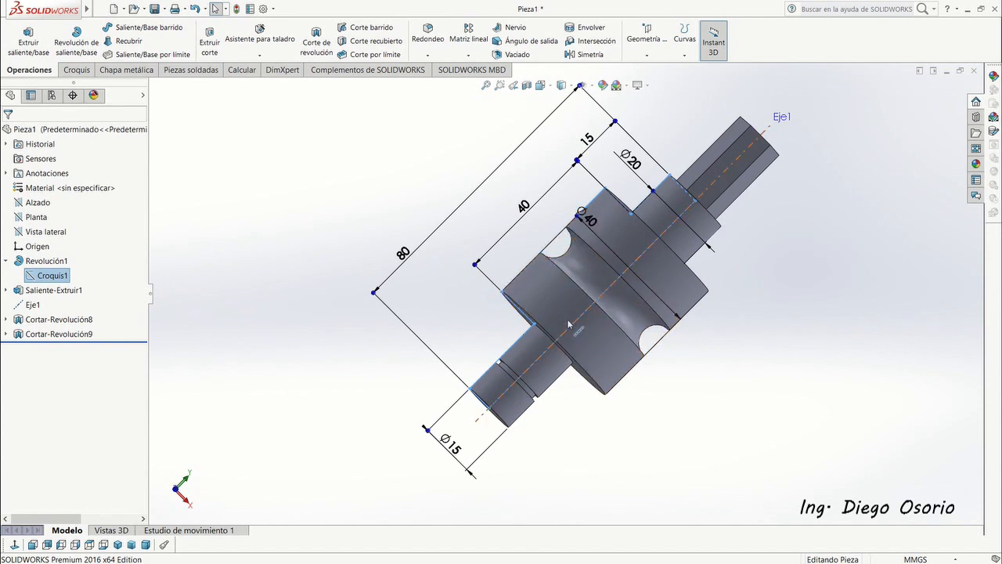
{"action": "left_click", "coordinate": [338, 168]}
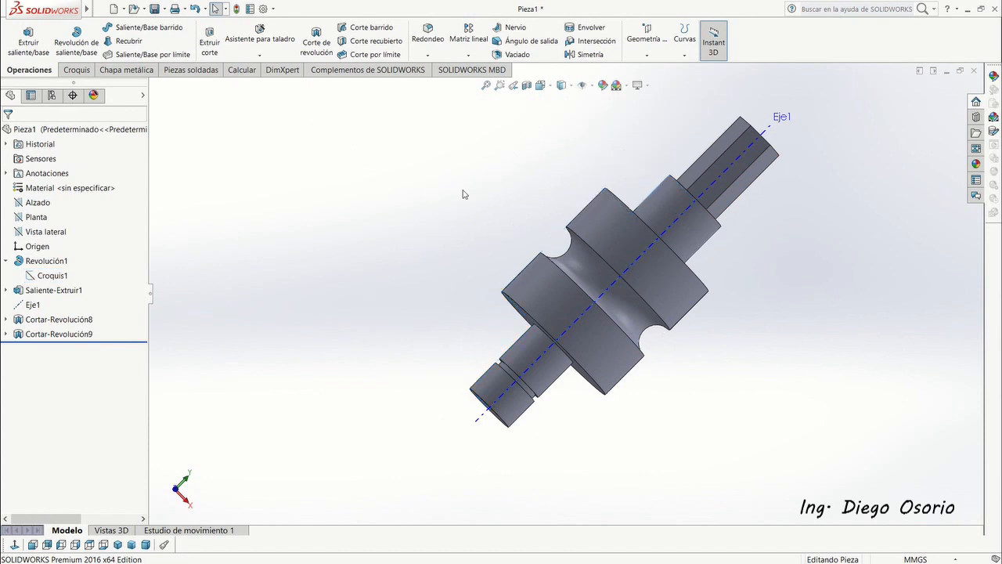
{"action": "middle_click_drag", "start_coordinate": [484, 236], "coordinate": [510, 289]}
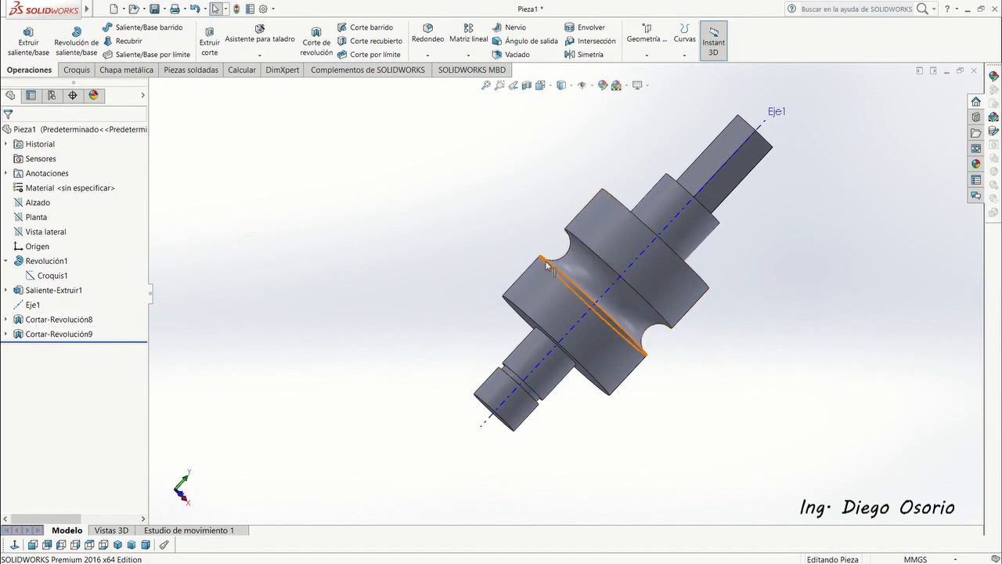
Edit Croquis11 of the large cylinder's groove and set the vertical distance from the origin to the circle's center to 55 mm
{"action": "left_click", "coordinate": [6, 320]}
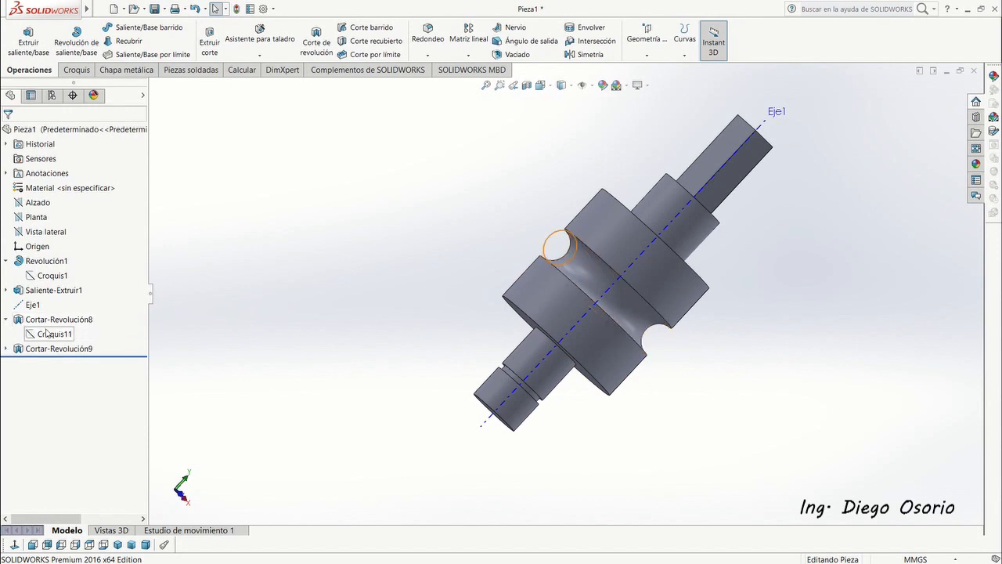
{"action": "left_click", "coordinate": [51, 335]}
{"action": "left_click", "coordinate": [54, 314]}
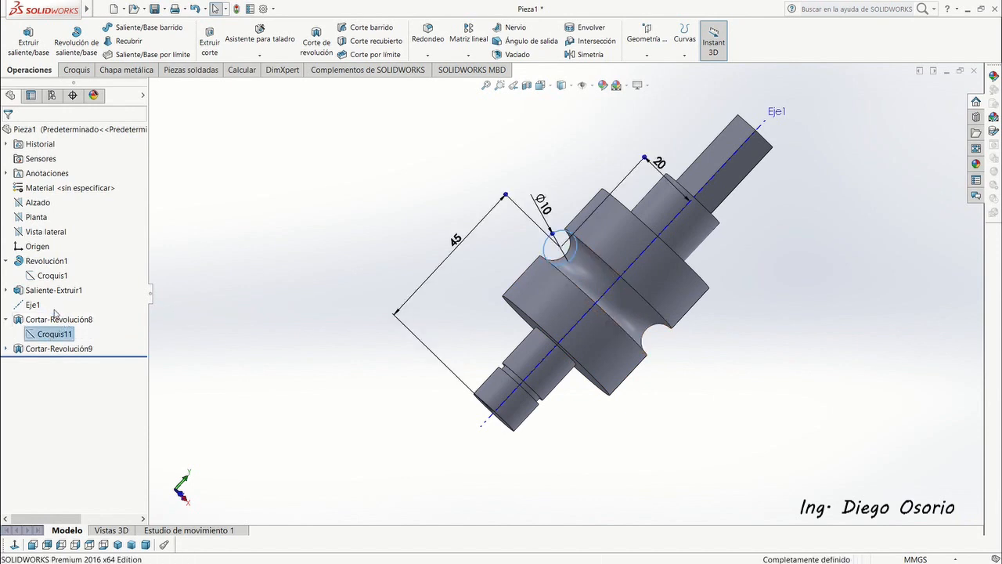
{"action": "left_click", "coordinate": [457, 243]}
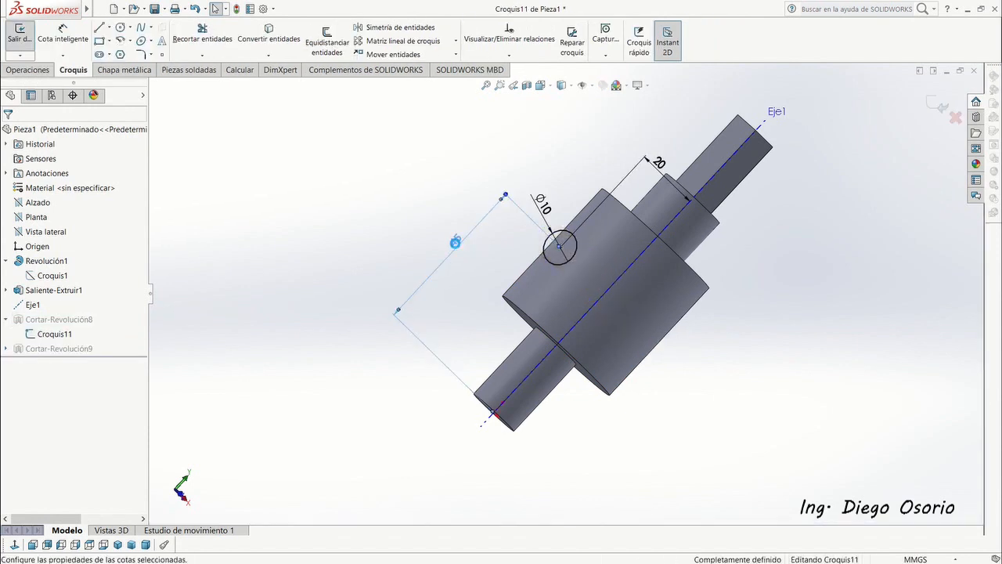
{"action": "double_click", "coordinate": [457, 245]}
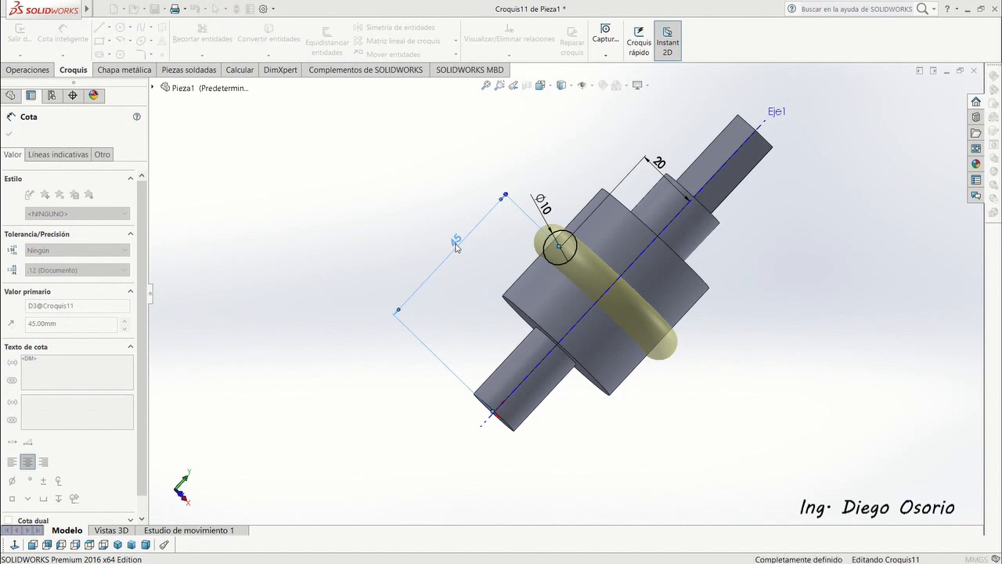
{"action": "type", "text": "55"}
{"action": "key", "text": "Return"}
Set the diameter of the groove's profile circle to 12 mm
{"action": "left_click", "coordinate": [570, 183]}
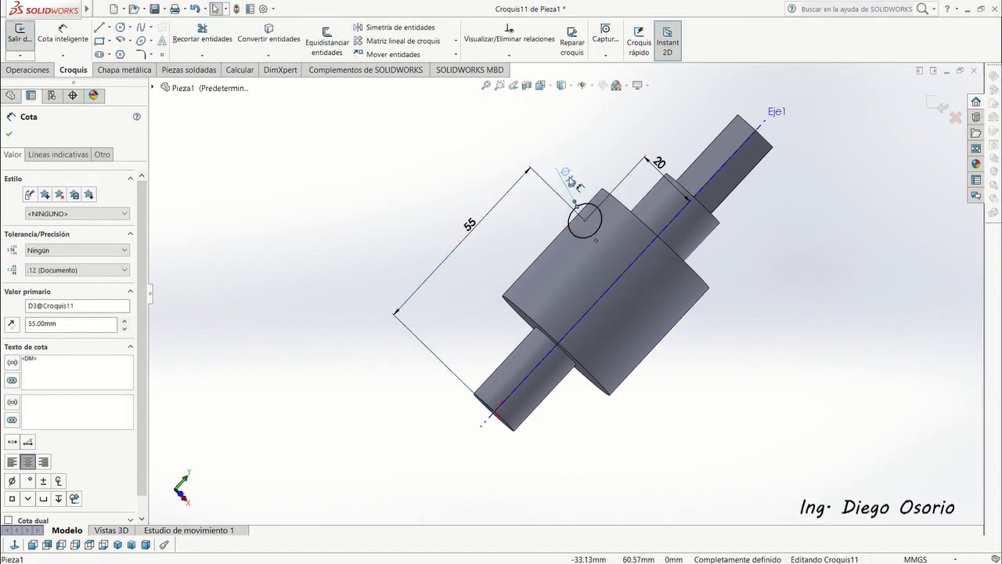
{"action": "double_click", "coordinate": [569, 184]}
{"action": "type", "text": "12"}
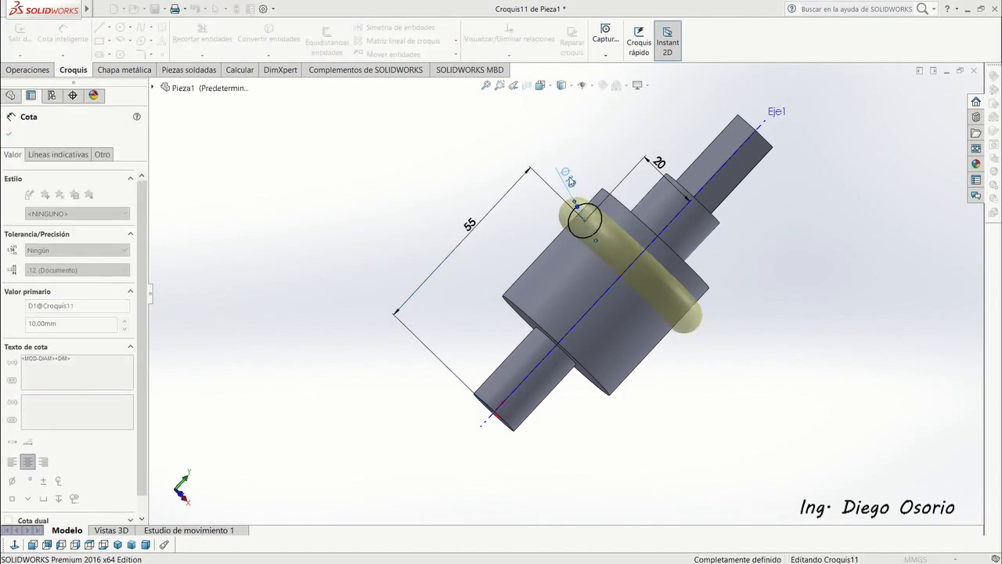
{"action": "key", "text": "Return"}
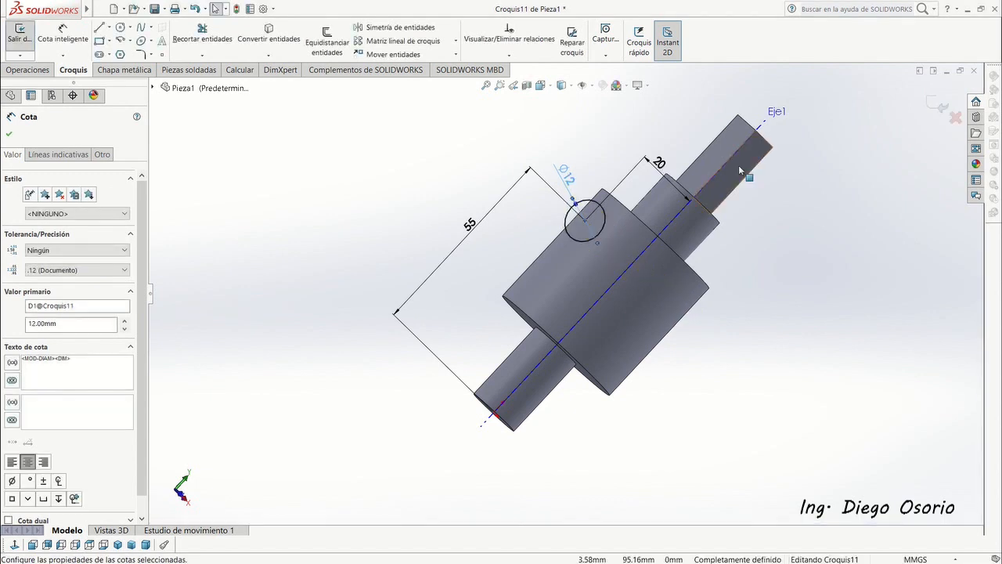
Exit the edited groove sketch and rebuild the part
{"action": "left_click", "coordinate": [936, 104]}
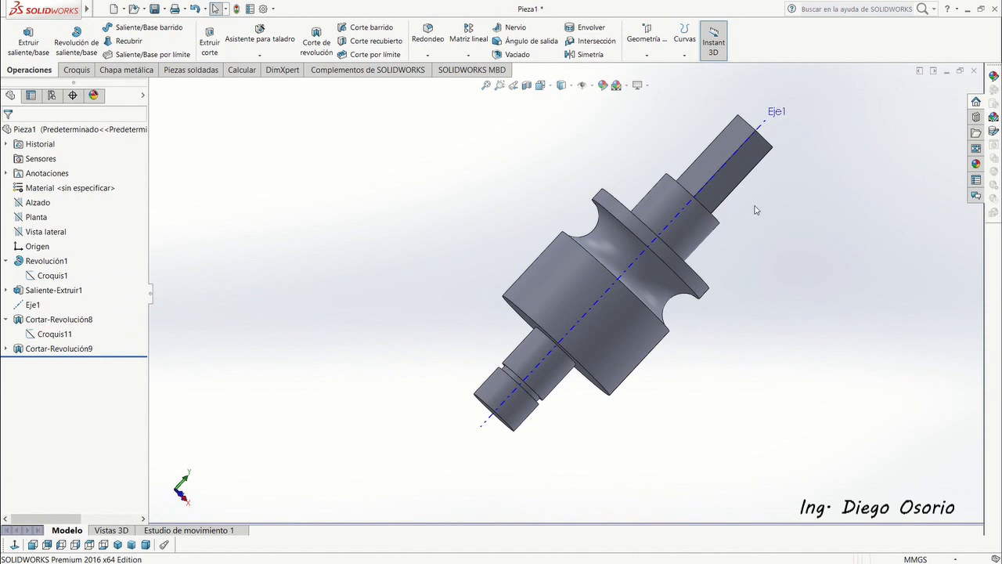
Examine the modified groove and the hexagonal shaft end, including its end face and edges, from several angles
{"action": "middle_click_drag", "start_coordinate": [756, 210], "coordinate": [842, 364]}
{"action": "scroll", "coordinate": [830, 255], "scroll_direction": "down", "scroll_amount": 1}
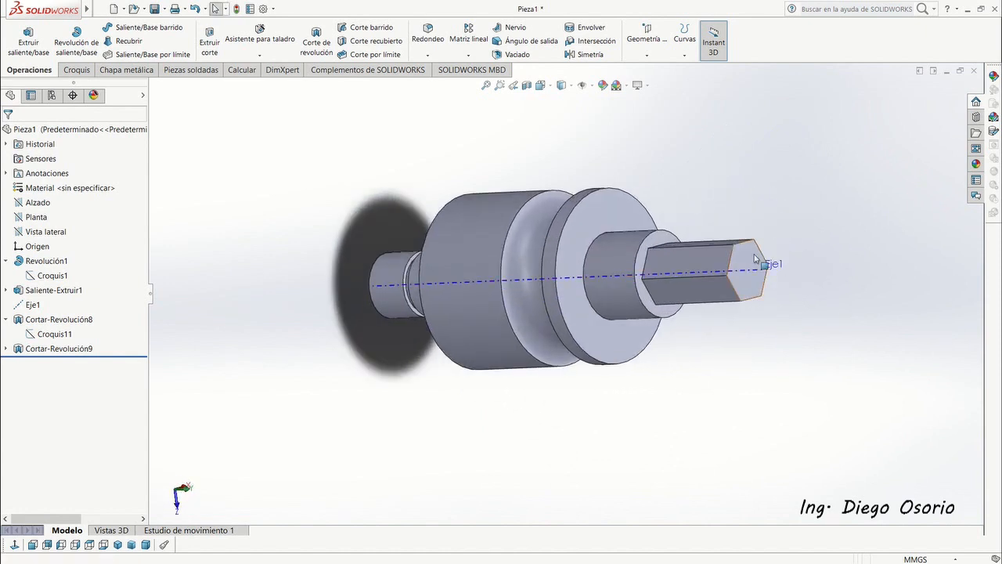
{"action": "middle_click_drag", "start_coordinate": [756, 258], "coordinate": [653, 307]}
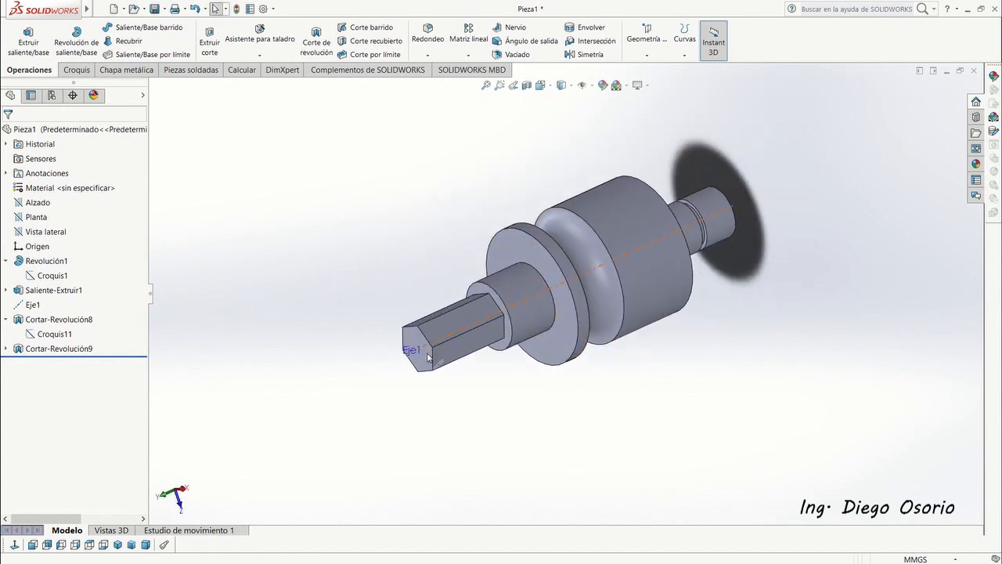
{"action": "scroll", "coordinate": [429, 357], "scroll_direction": "down", "scroll_amount": 3}
{"action": "middle_click_drag", "start_coordinate": [520, 293], "coordinate": [555, 240]}
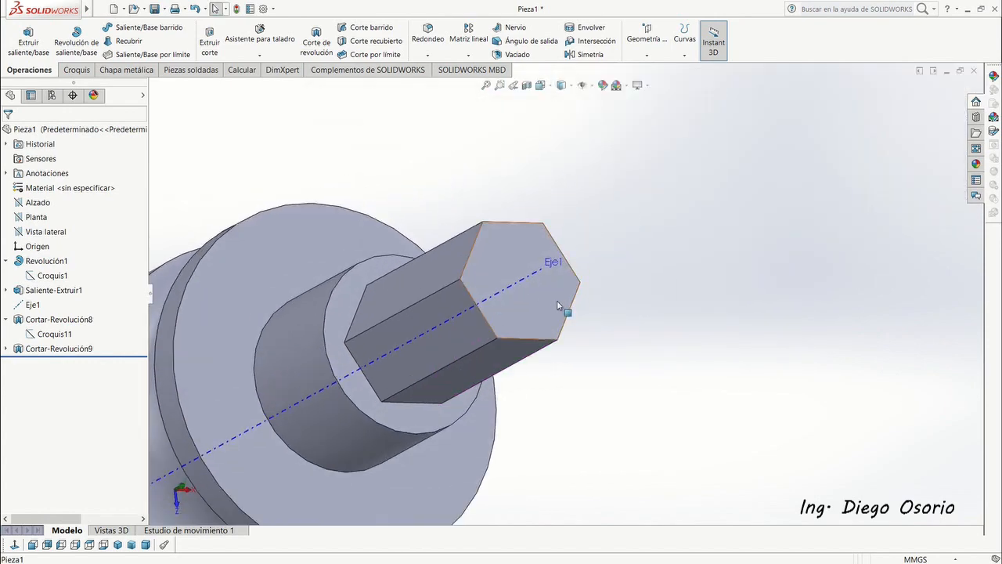
{"action": "middle_click_drag", "start_coordinate": [557, 300], "coordinate": [537, 327]}
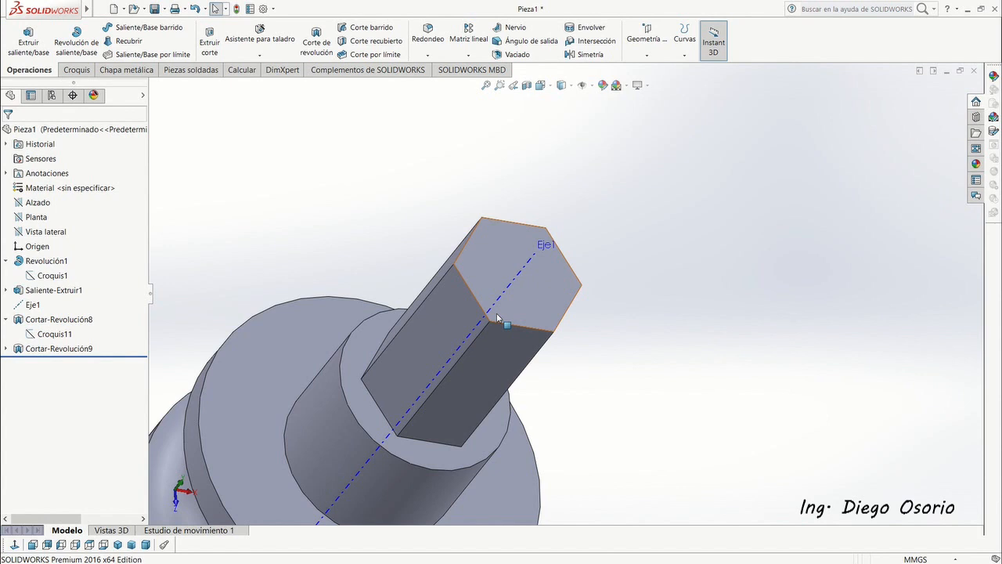
{"action": "middle_click_drag", "start_coordinate": [511, 317], "coordinate": [533, 249]}
{"action": "scroll", "coordinate": [533, 249], "scroll_direction": "down", "scroll_amount": 4}
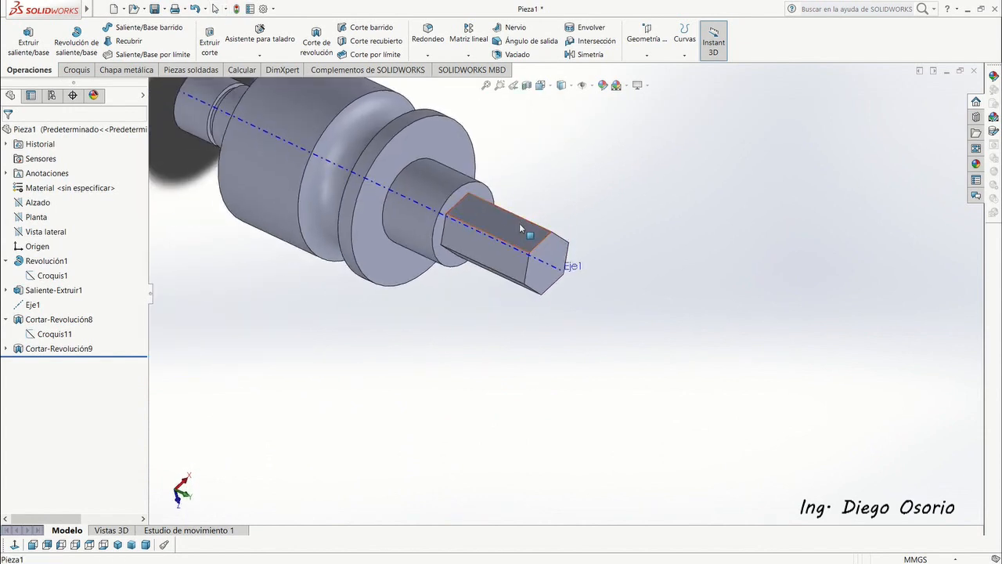
{"action": "scroll", "coordinate": [535, 258], "scroll_direction": "up", "scroll_amount": 2}
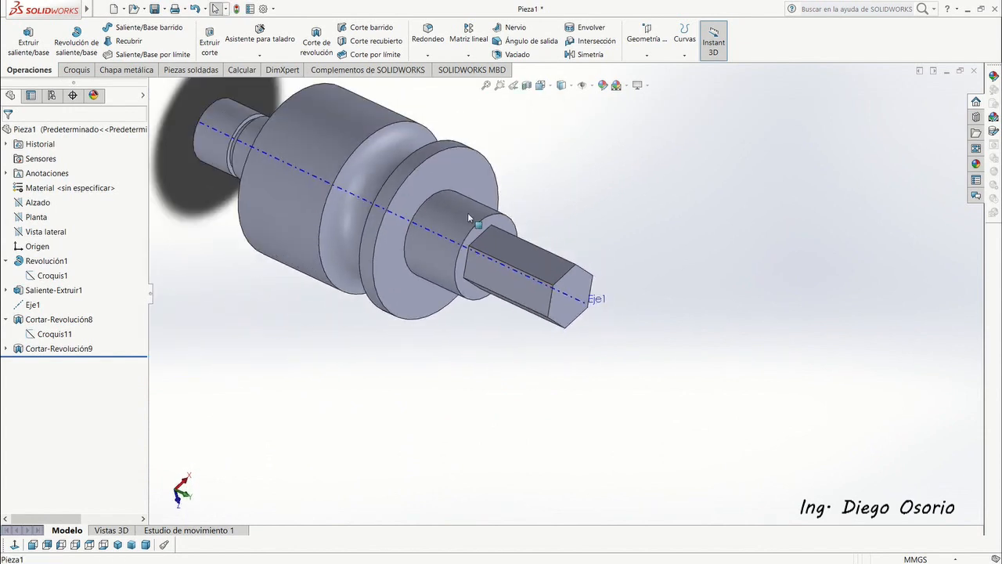
{"action": "scroll", "coordinate": [505, 235], "scroll_direction": "down", "scroll_amount": 3}
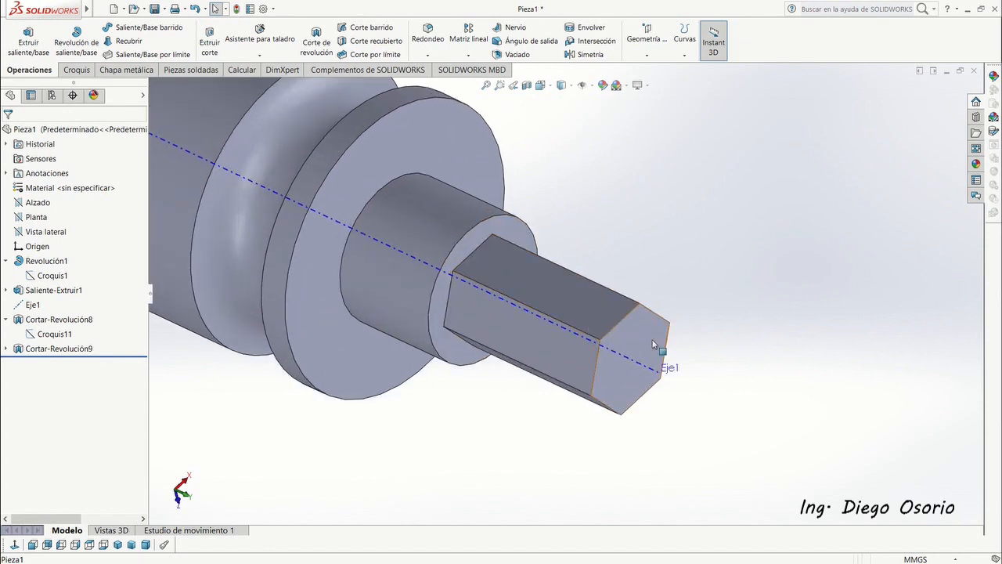
{"action": "middle_click_drag", "start_coordinate": [568, 224], "coordinate": [520, 185]}
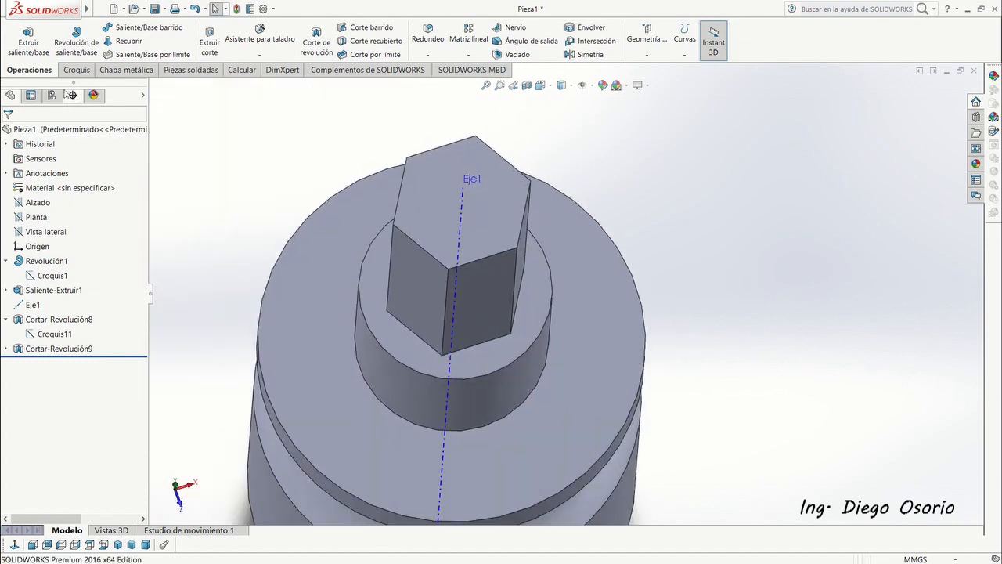
Sketch a closed right triangle on the Alzado plane beside the hexagonal end's tip, with a horizontal upper side about 2.41 mm long and a vertical outer side
{"action": "left_click", "coordinate": [75, 71]}
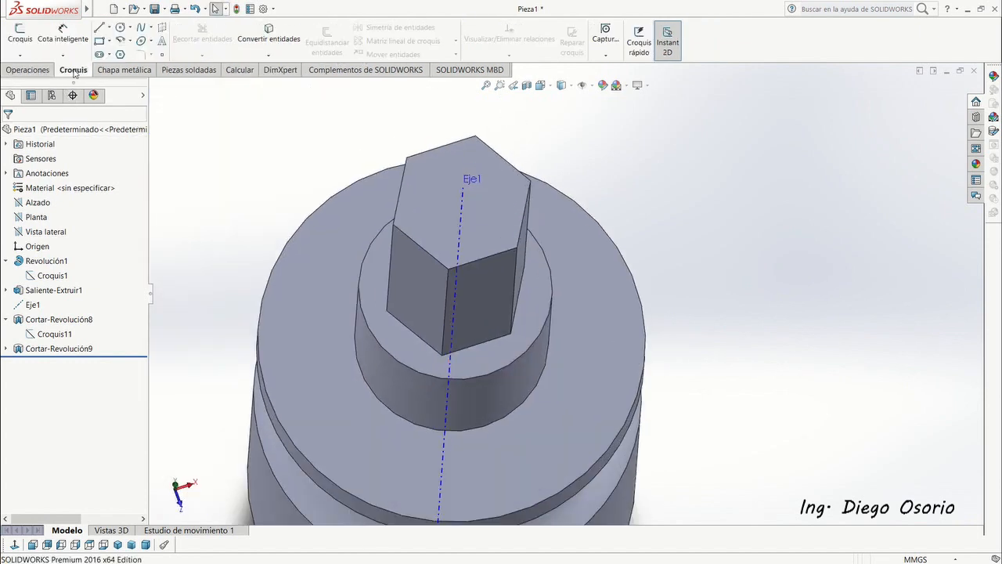
{"action": "left_click", "coordinate": [19, 33]}
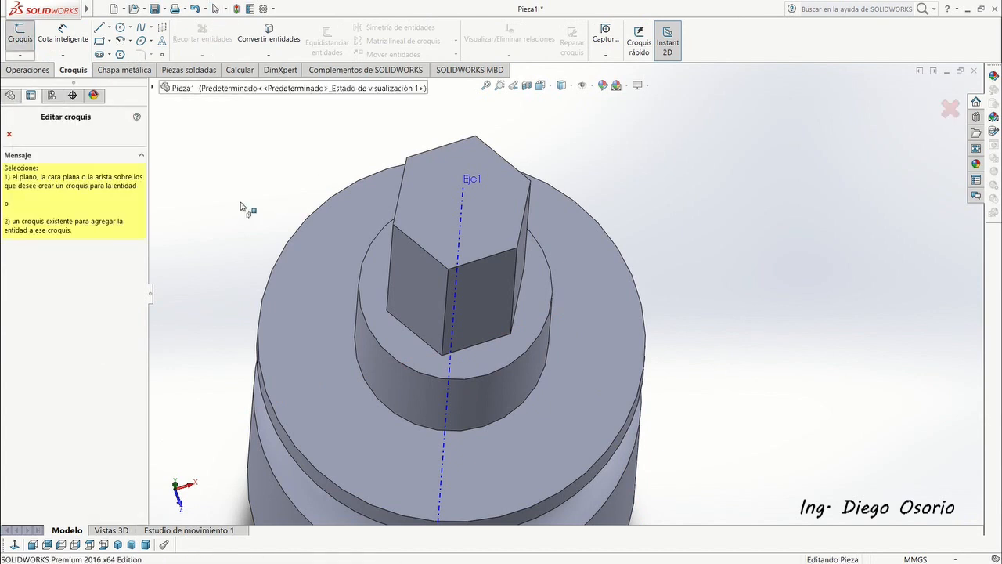
{"action": "left_click", "coordinate": [154, 89]}
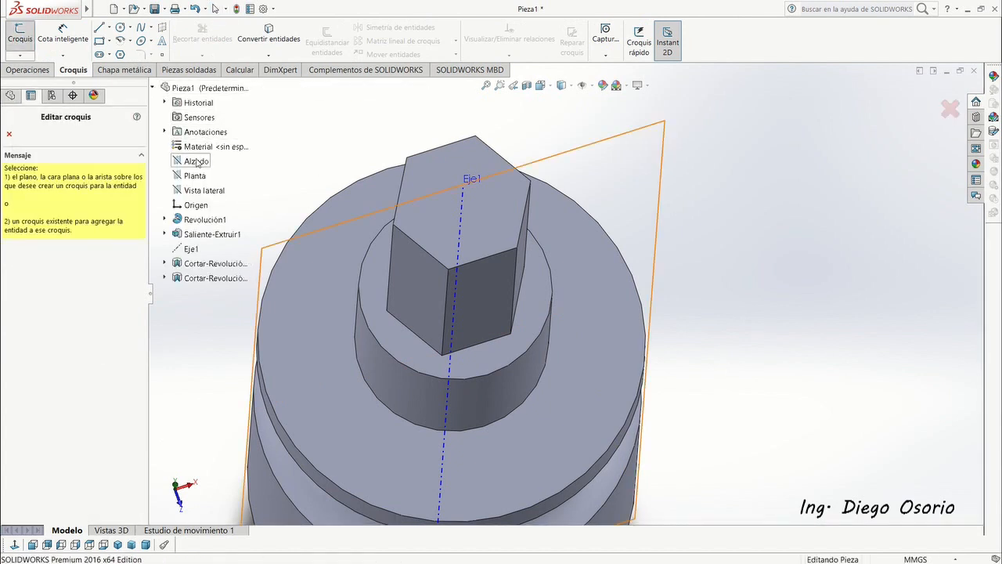
{"action": "left_click", "coordinate": [193, 164]}
{"action": "middle_click_drag", "start_coordinate": [528, 276], "coordinate": [512, 200]}
{"action": "scroll", "coordinate": [512, 200], "scroll_direction": "down", "scroll_amount": 1}
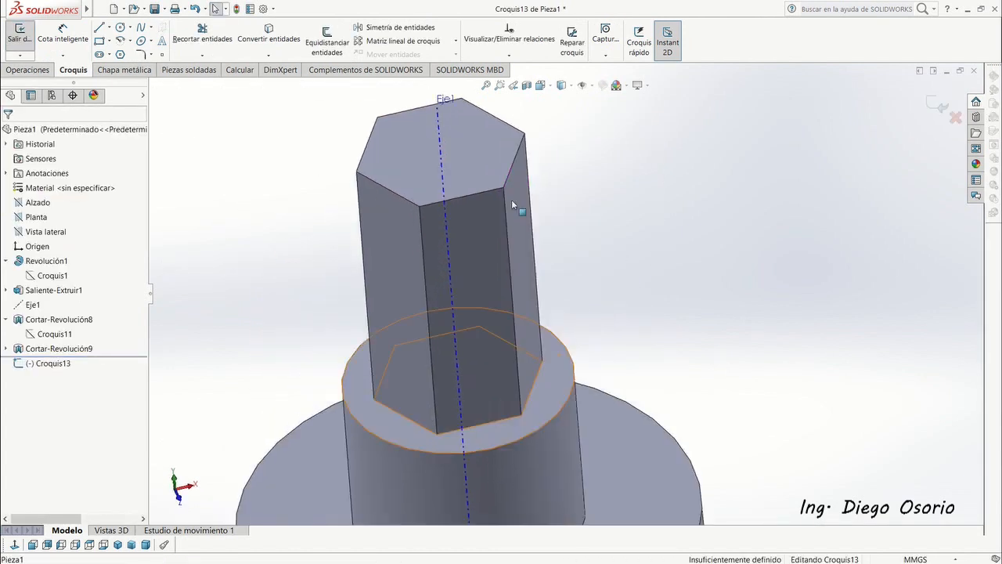
{"action": "left_click", "coordinate": [101, 31]}
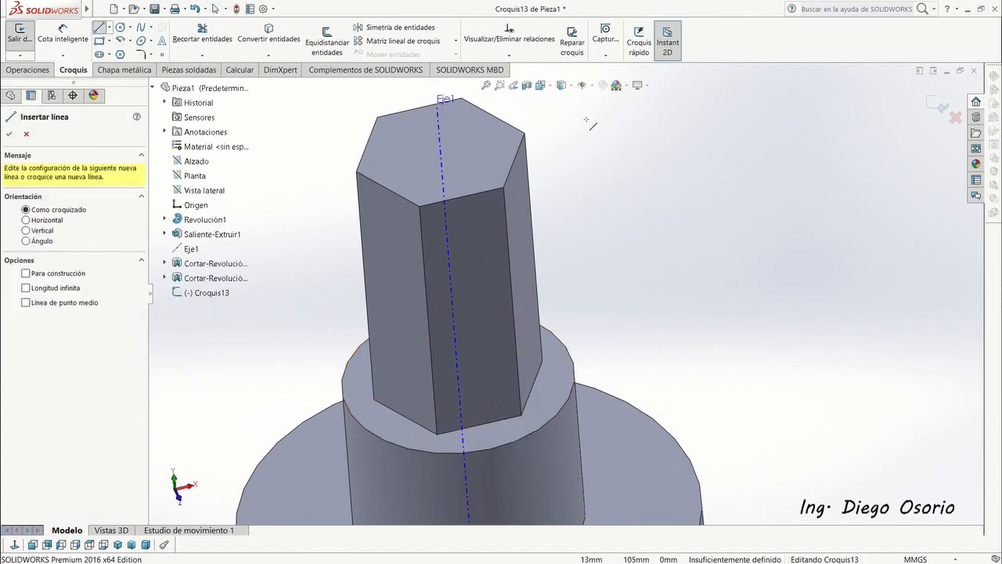
{"action": "left_click", "coordinate": [607, 115]}
{"action": "left_click", "coordinate": [613, 115]}
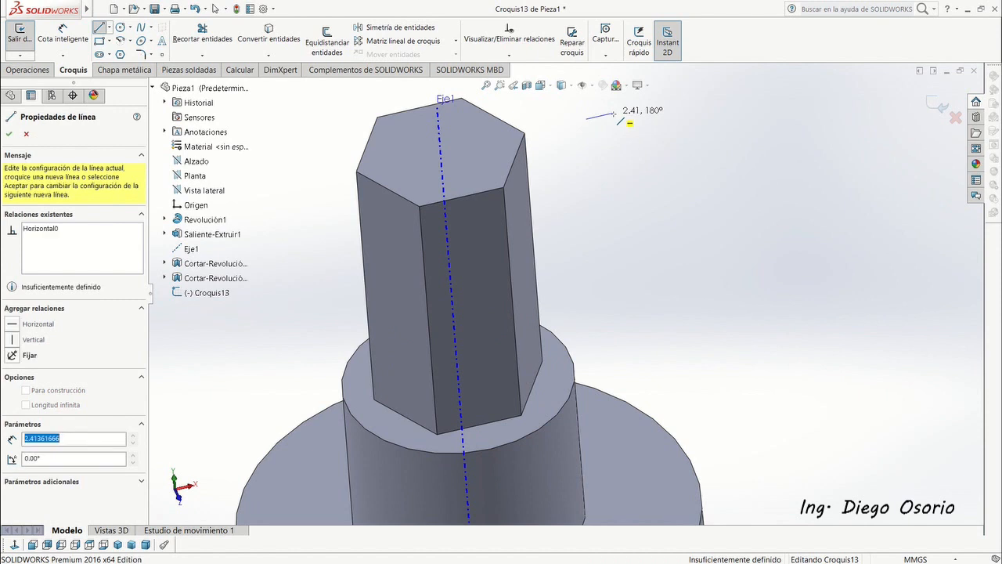
{"action": "left_click", "coordinate": [615, 140]}
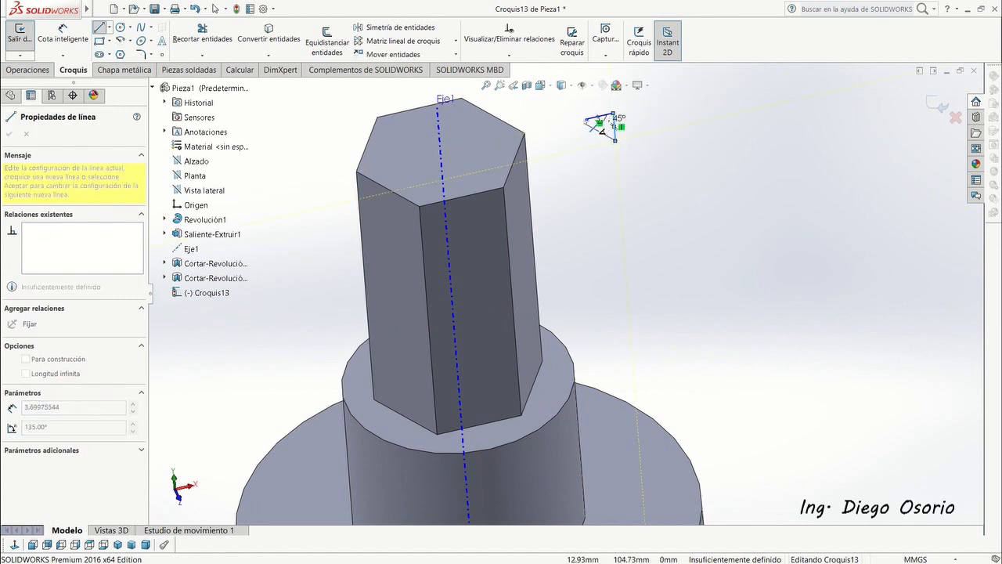
{"action": "left_click", "coordinate": [588, 119]}
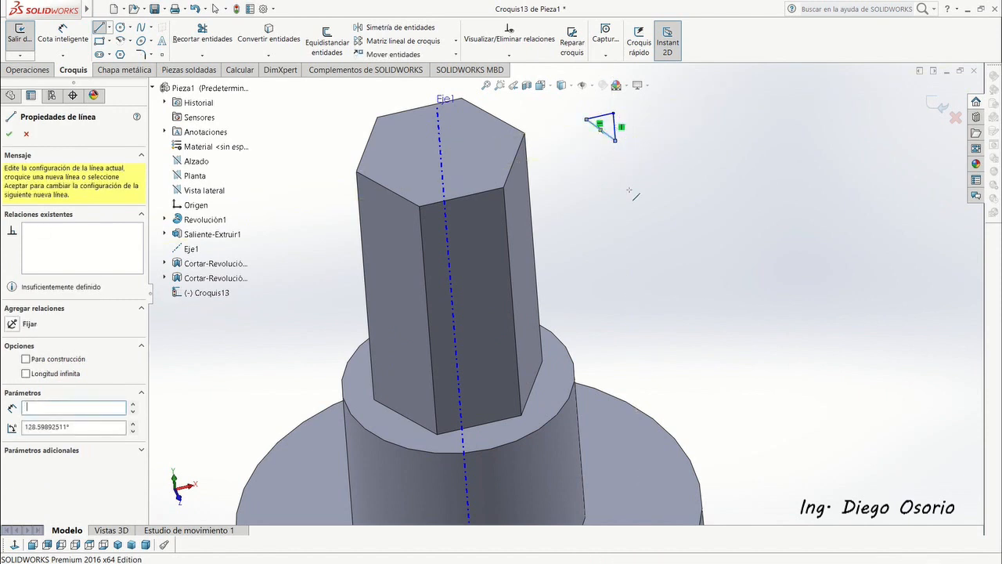
{"action": "key", "text": "Escape"}
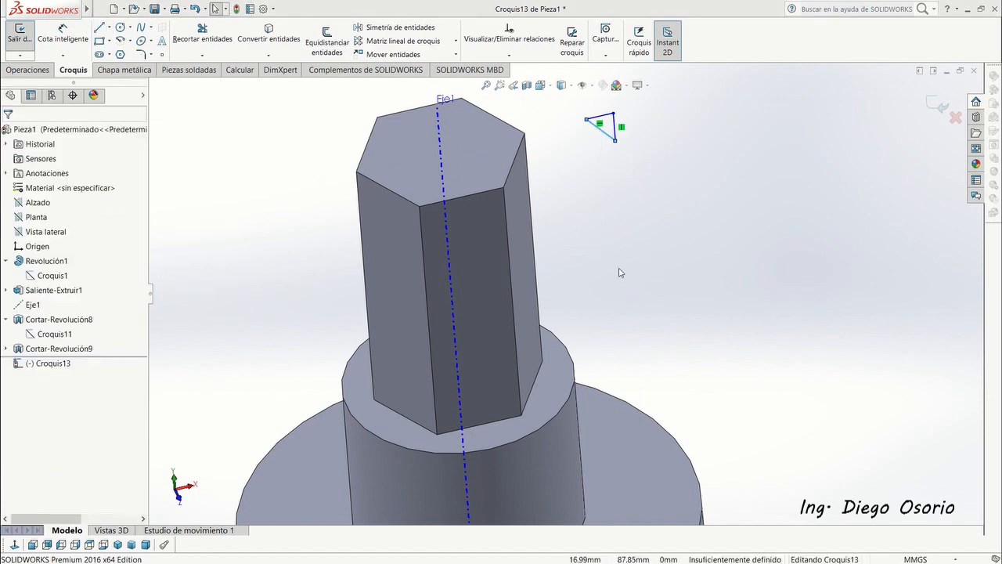
Add an equal-length relation between the triangle's horizontal and vertical sides
{"action": "key", "text": "space"}
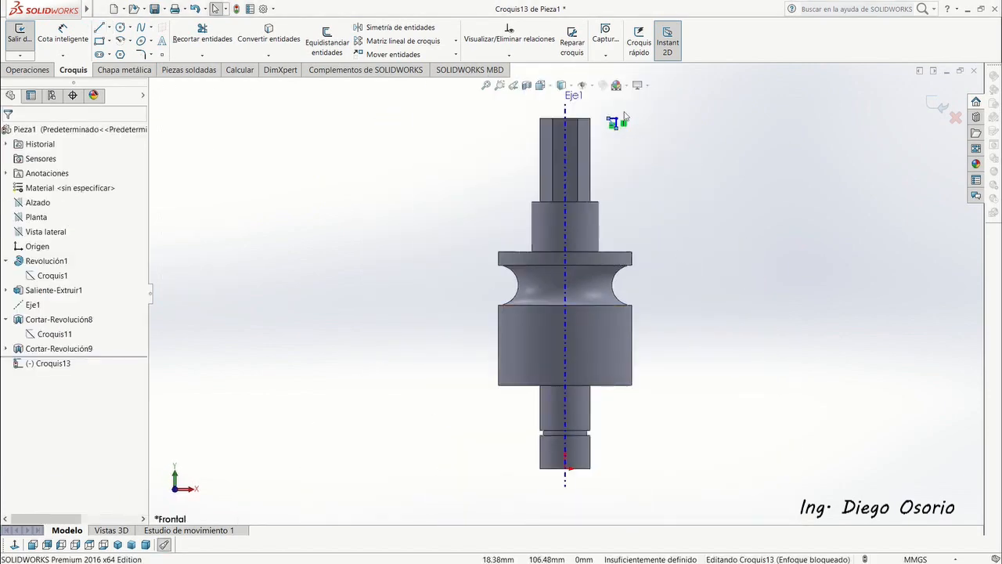
{"action": "scroll", "coordinate": [580, 156], "scroll_direction": "down", "scroll_amount": 5}
{"action": "scroll", "coordinate": [577, 161], "scroll_direction": "down", "scroll_amount": 3}
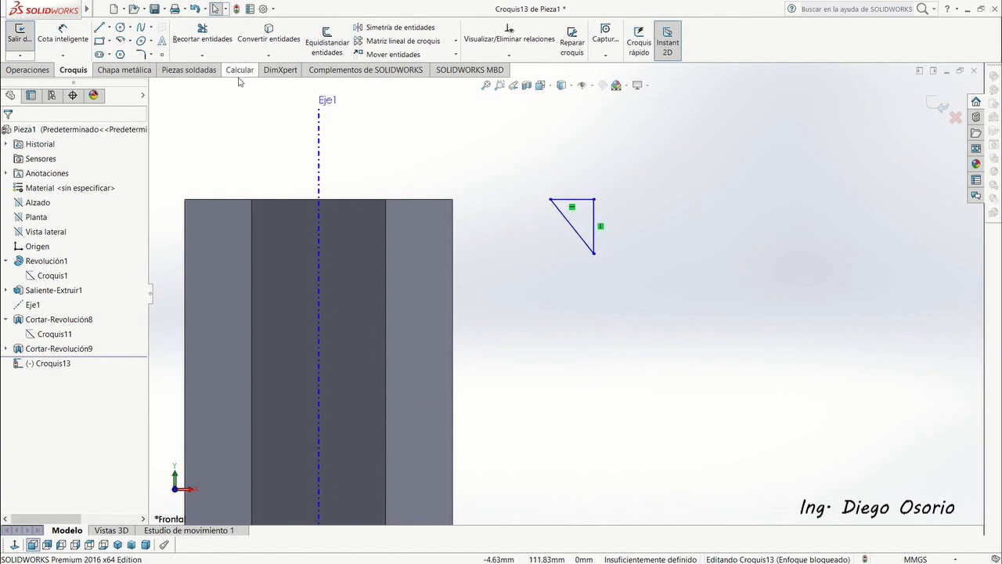
{"action": "left_click", "coordinate": [509, 56]}
{"action": "left_click", "coordinate": [520, 72]}
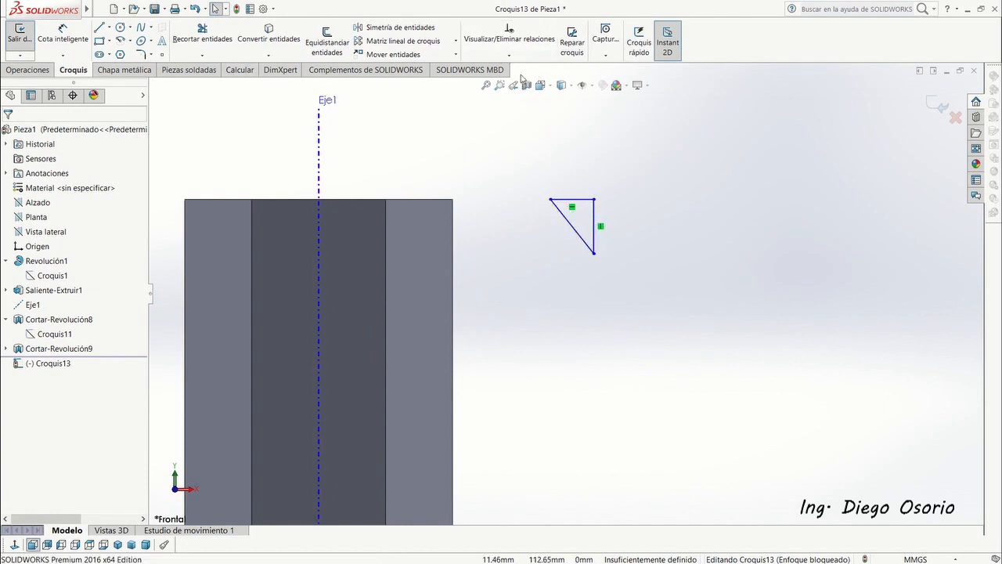
{"action": "left_click", "coordinate": [564, 200]}
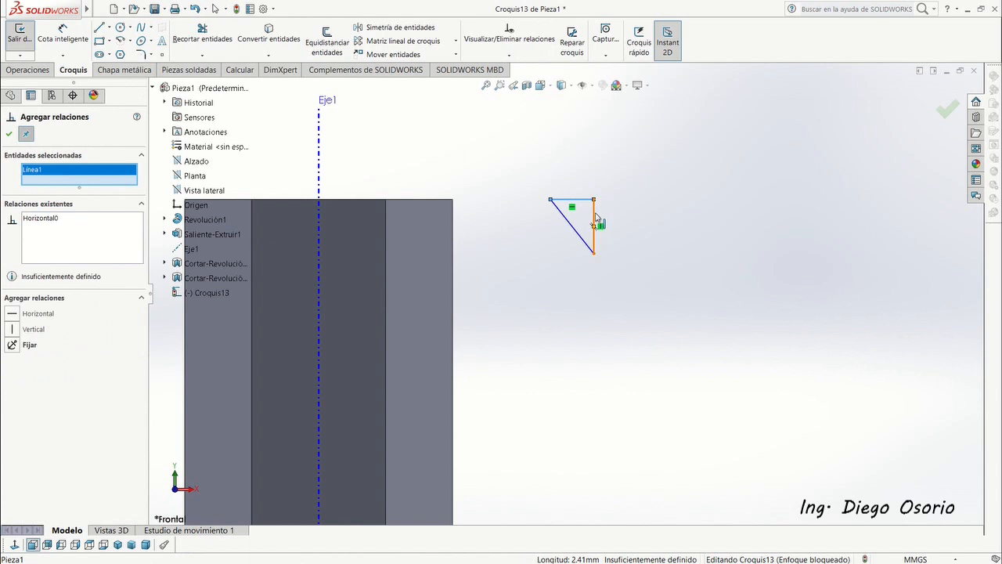
{"action": "left_click", "coordinate": [594, 221]}
{"action": "left_click", "coordinate": [12, 401]}
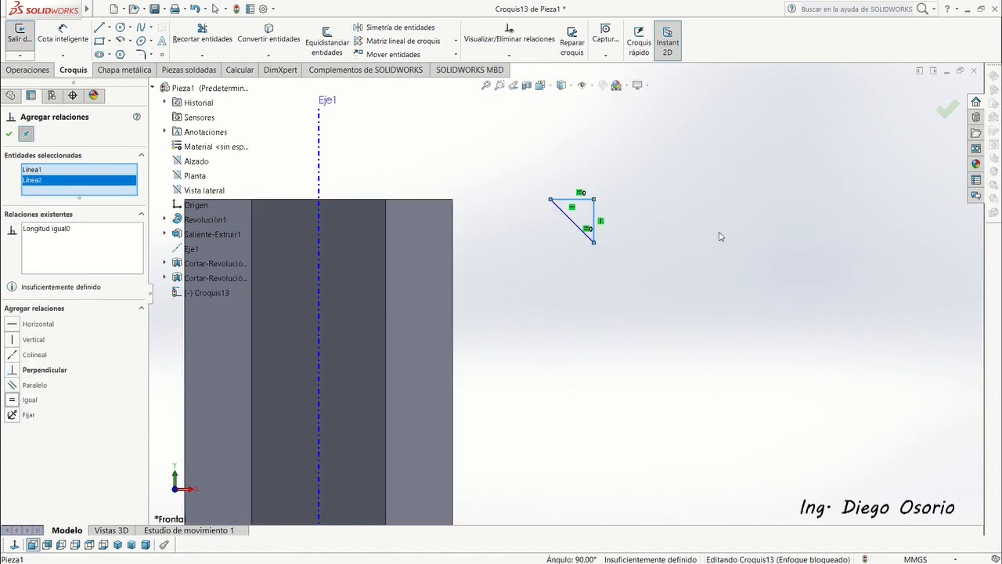
{"action": "key", "text": "Escape"}
Make the triangle's right-angle corner coincident with the outer vertex of the hexagonal end face
{"action": "key", "text": "Down"}
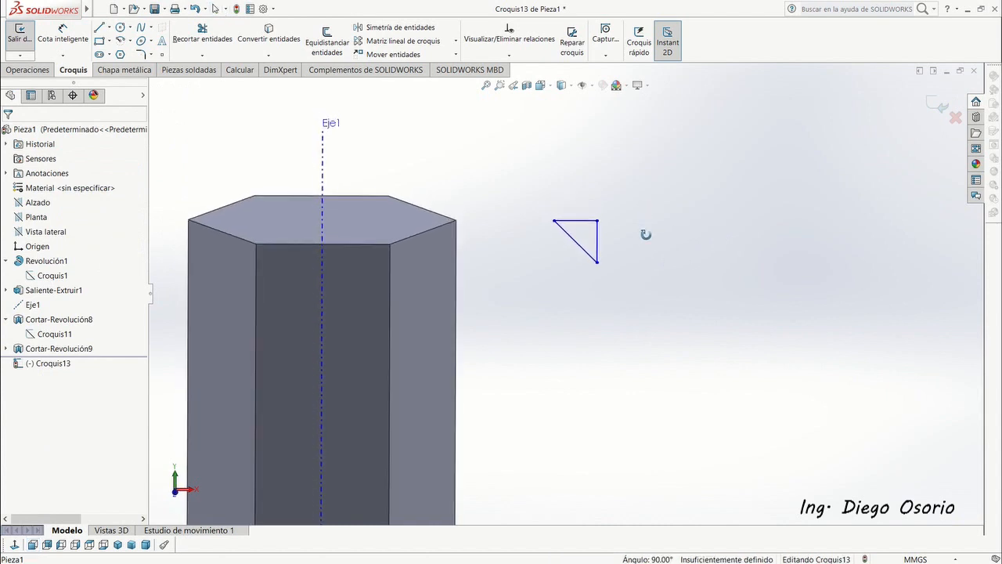
{"action": "left_click", "coordinate": [523, 58]}
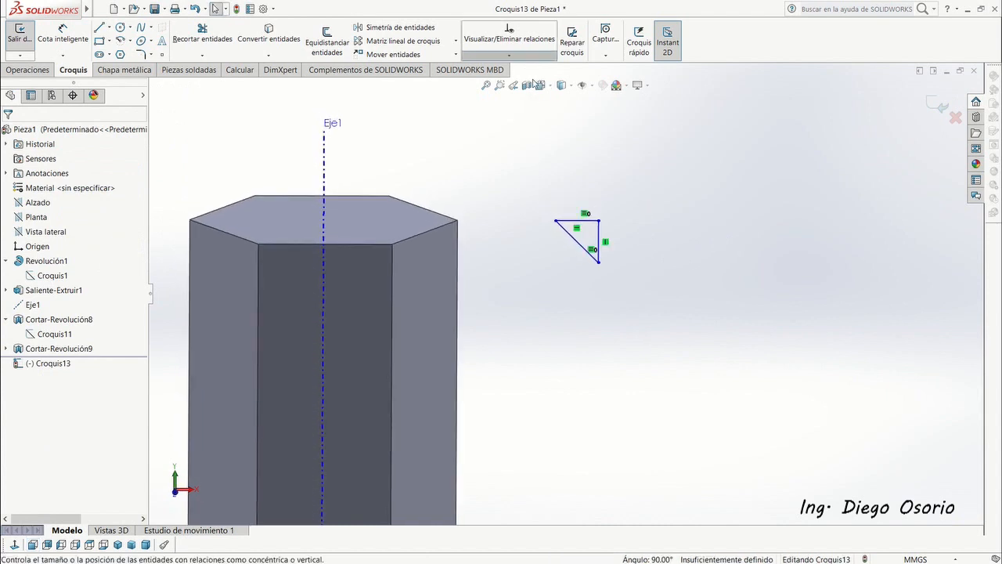
{"action": "left_click", "coordinate": [513, 84]}
{"action": "left_click", "coordinate": [600, 221]}
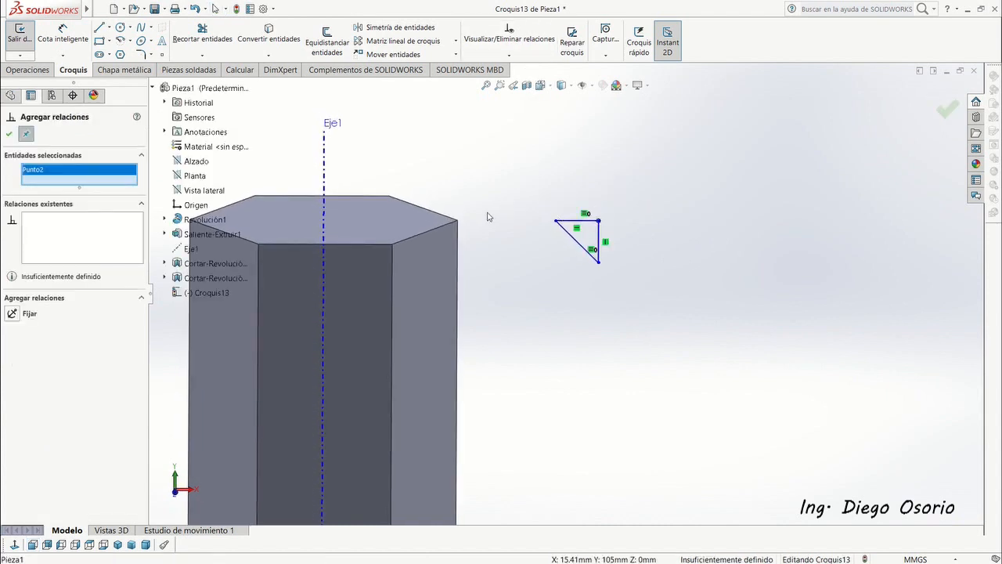
{"action": "left_click", "coordinate": [458, 221]}
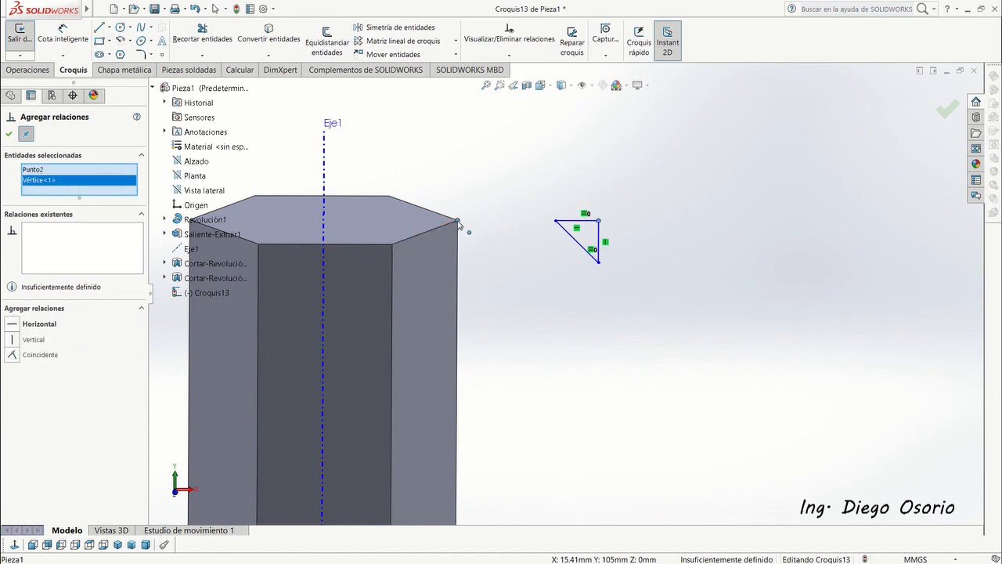
{"action": "left_click", "coordinate": [11, 356]}
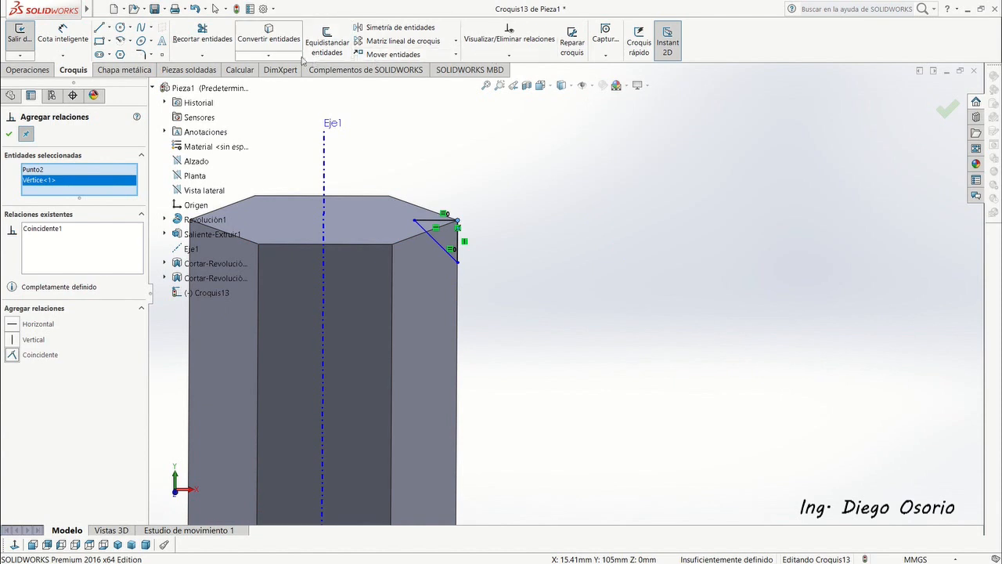
Dimension the triangle's vertical side to 1 mm and exit the sketch
{"action": "left_click", "coordinate": [62, 35]}
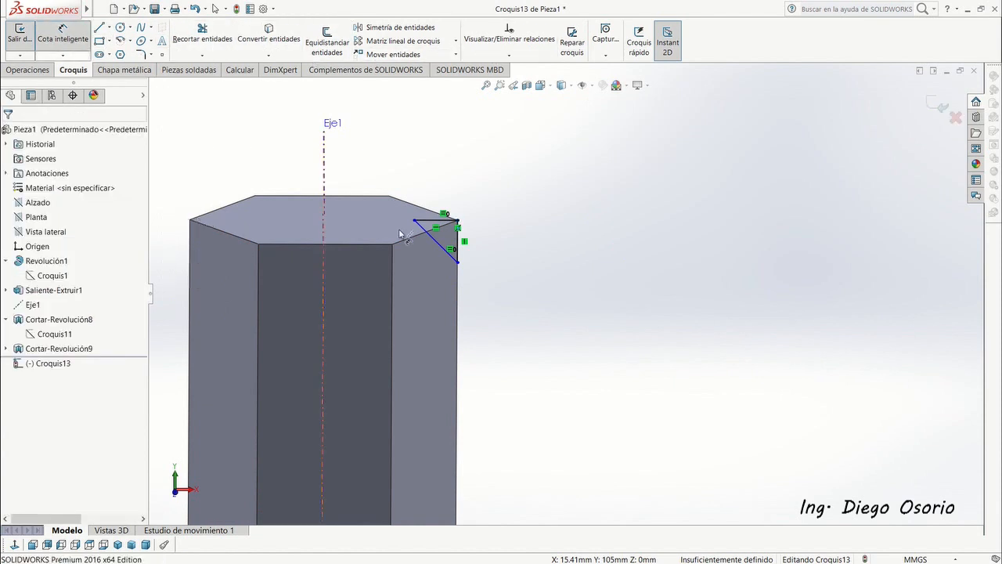
{"action": "left_click", "coordinate": [458, 245]}
{"action": "left_click", "coordinate": [531, 246]}
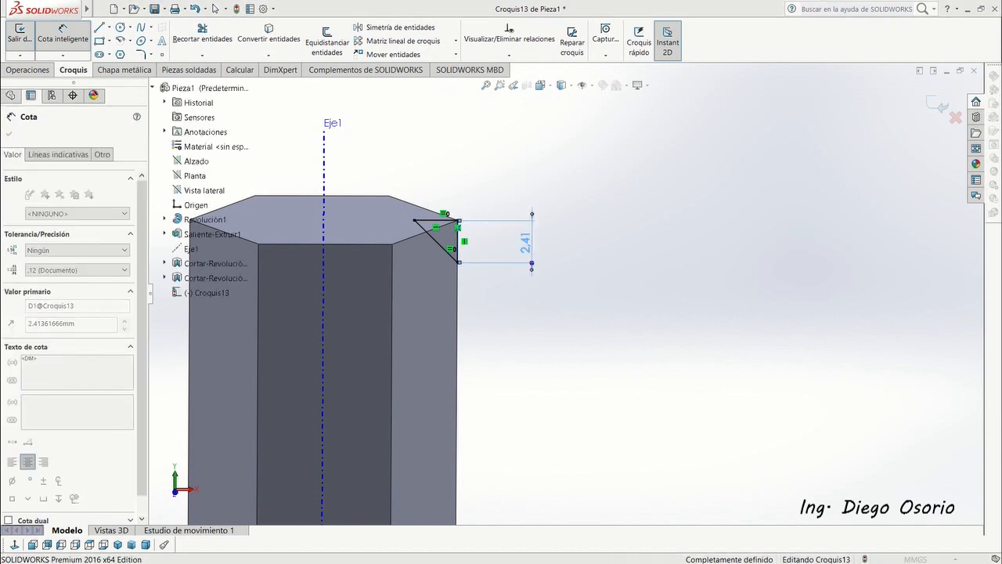
{"action": "type", "text": "1"}
{"action": "key", "text": "Return"}
{"action": "left_click", "coordinate": [548, 278]}
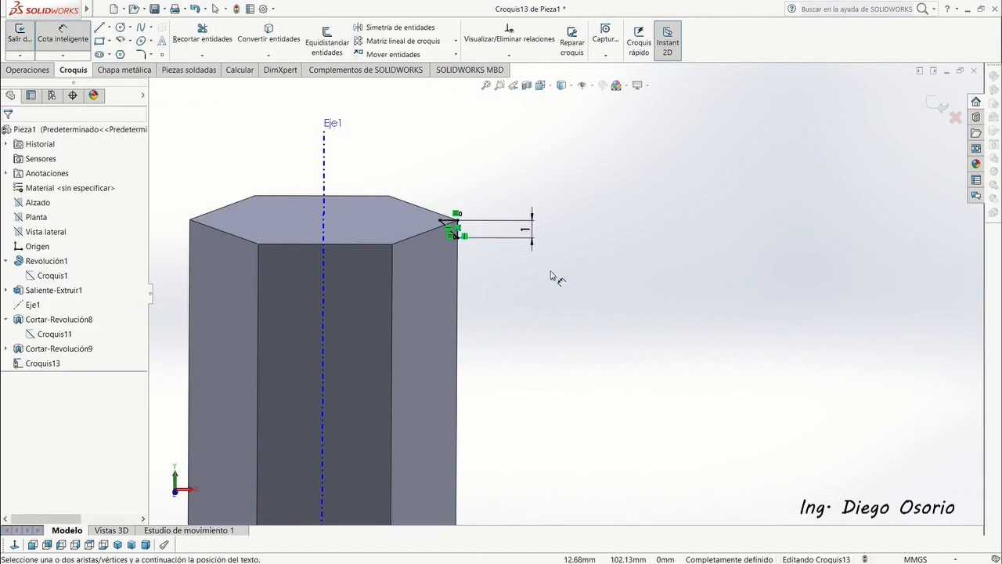
{"action": "left_click", "coordinate": [942, 109]}
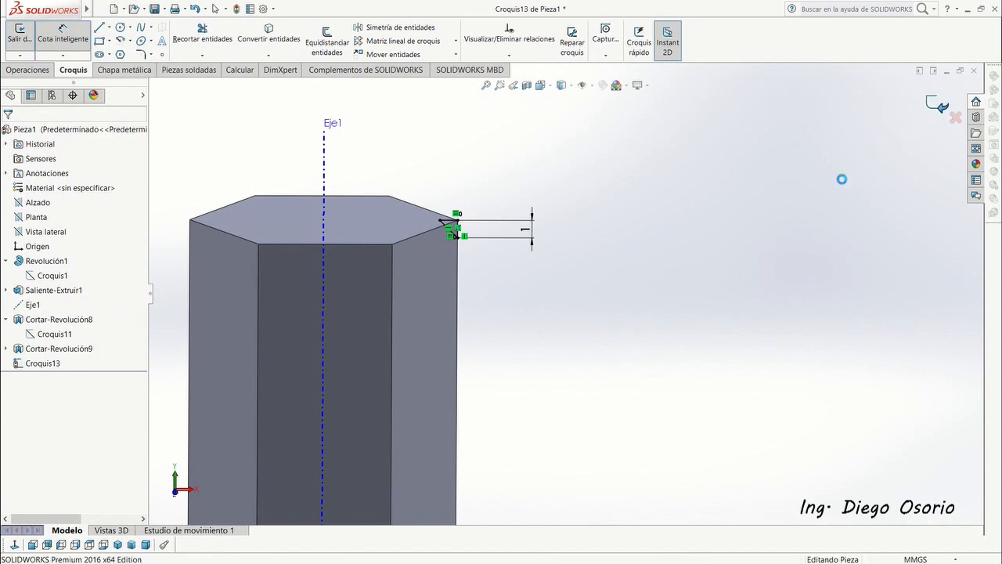
{"action": "left_click", "coordinate": [637, 279]}
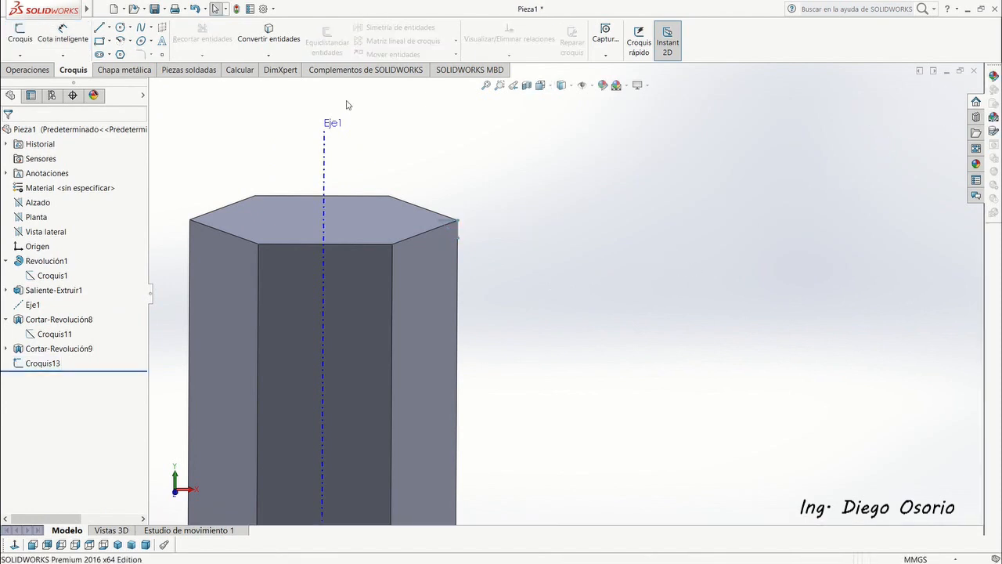
Revolve-cut the triangle sketch 360° about Eje1 to chamfer the tip of the hexagonal end
{"action": "left_click", "coordinate": [27, 69]}
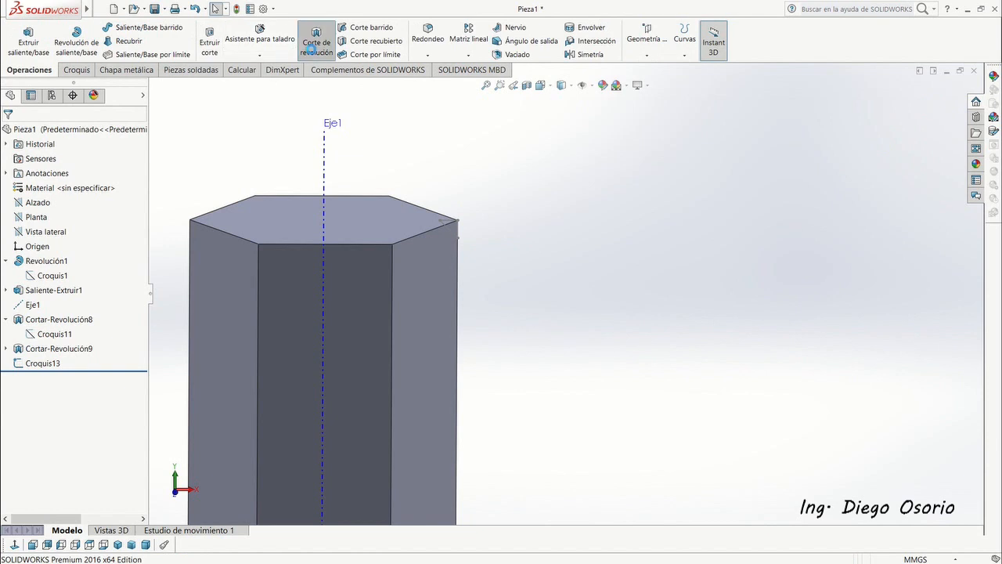
{"action": "left_click", "coordinate": [310, 49]}
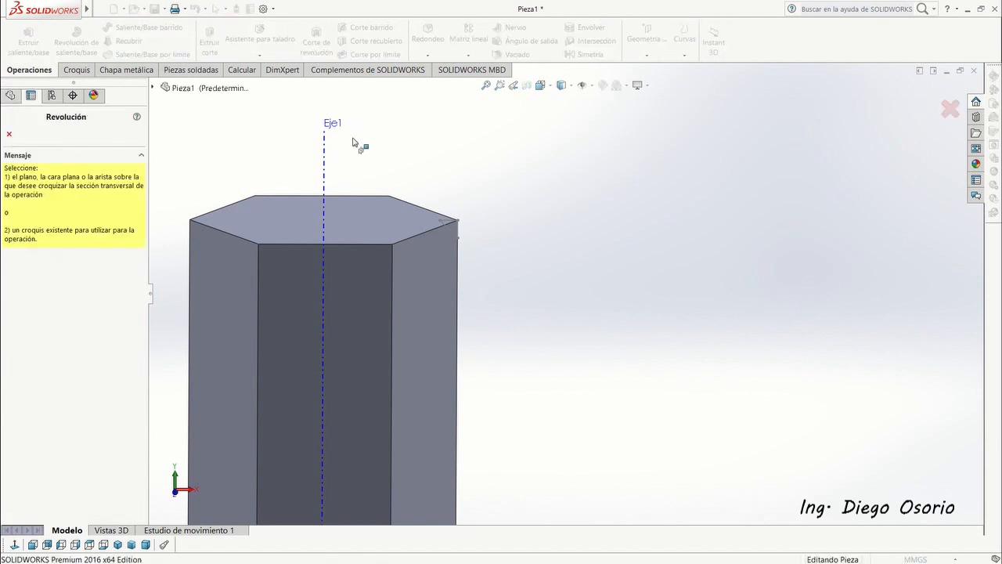
{"action": "left_click", "coordinate": [446, 222]}
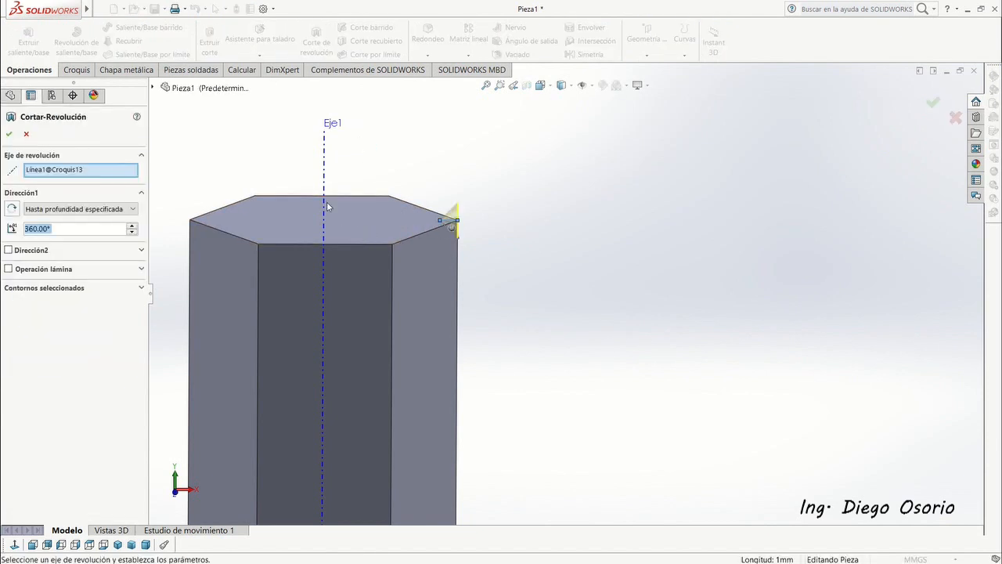
{"action": "left_click", "coordinate": [325, 169]}
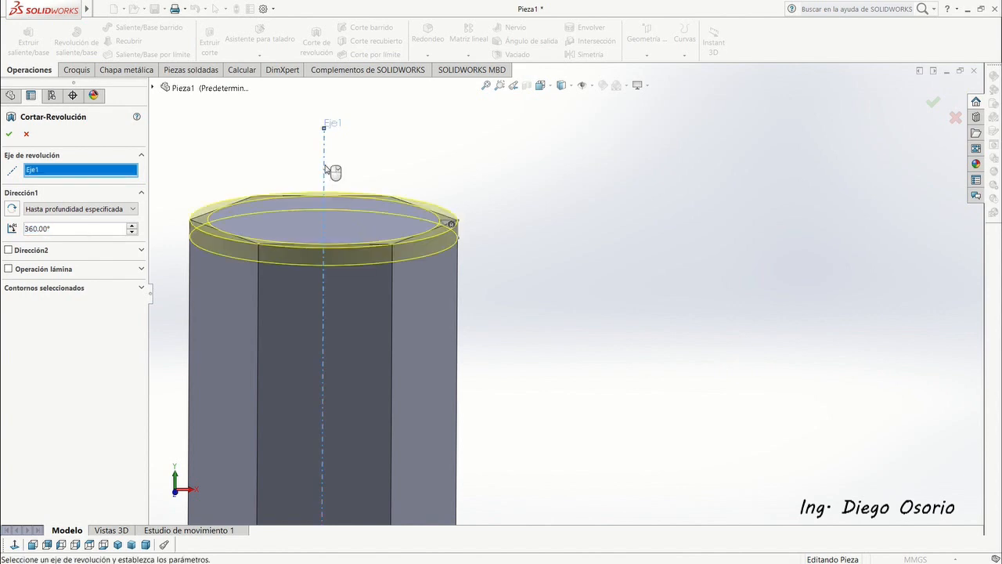
{"action": "middle_click_drag", "start_coordinate": [455, 287], "coordinate": [487, 328]}
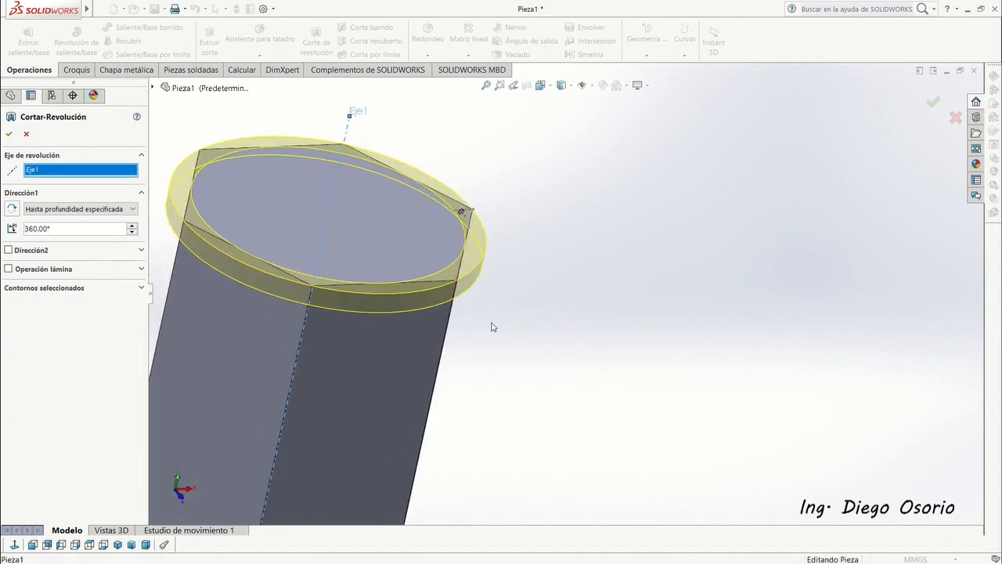
{"action": "middle_click_drag", "start_coordinate": [710, 261], "coordinate": [840, 190]}
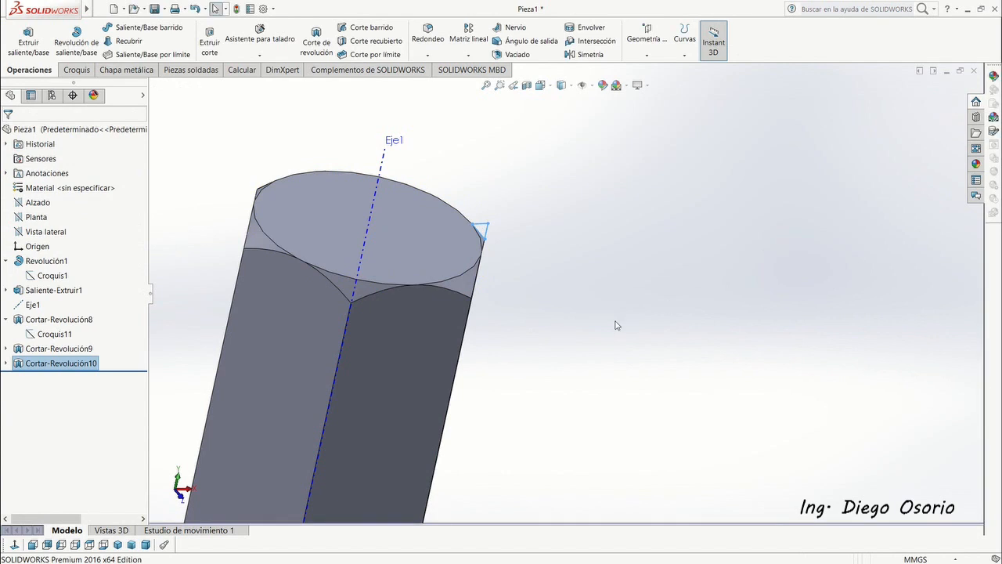
{"action": "left_click", "coordinate": [567, 306]}
Examine the chamfered tip of the hexagonal end from several angles and distances
{"action": "middle_click_drag", "start_coordinate": [529, 337], "coordinate": [430, 311]}
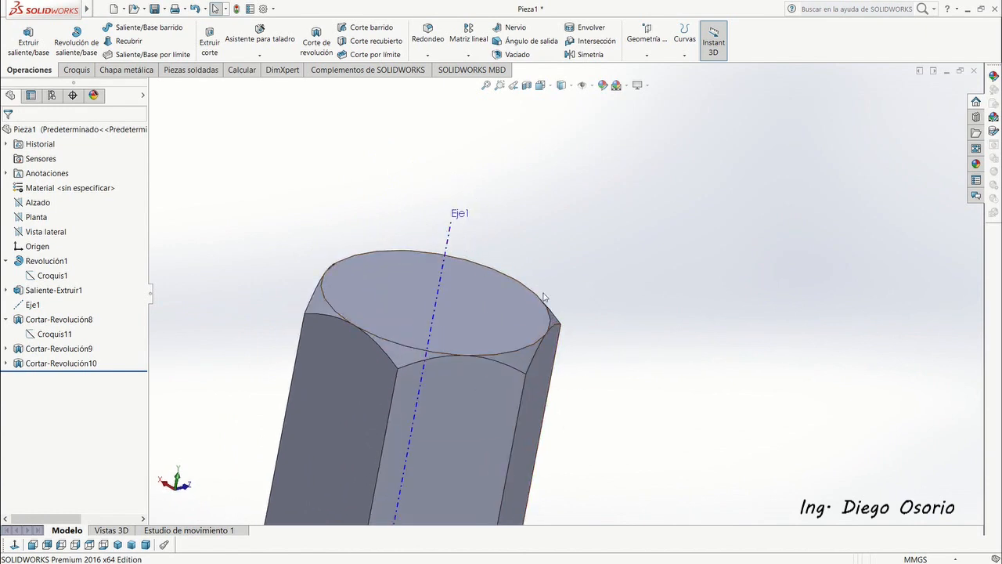
{"action": "scroll", "coordinate": [545, 296], "scroll_direction": "up", "scroll_amount": 5}
{"action": "middle_click_drag", "start_coordinate": [544, 296], "coordinate": [653, 280]}
{"action": "scroll", "coordinate": [591, 318], "scroll_direction": "up", "scroll_amount": 3}
{"action": "middle_click_drag", "start_coordinate": [591, 318], "coordinate": [616, 387]}
{"action": "scroll", "coordinate": [571, 318], "scroll_direction": "down", "scroll_amount": 5}
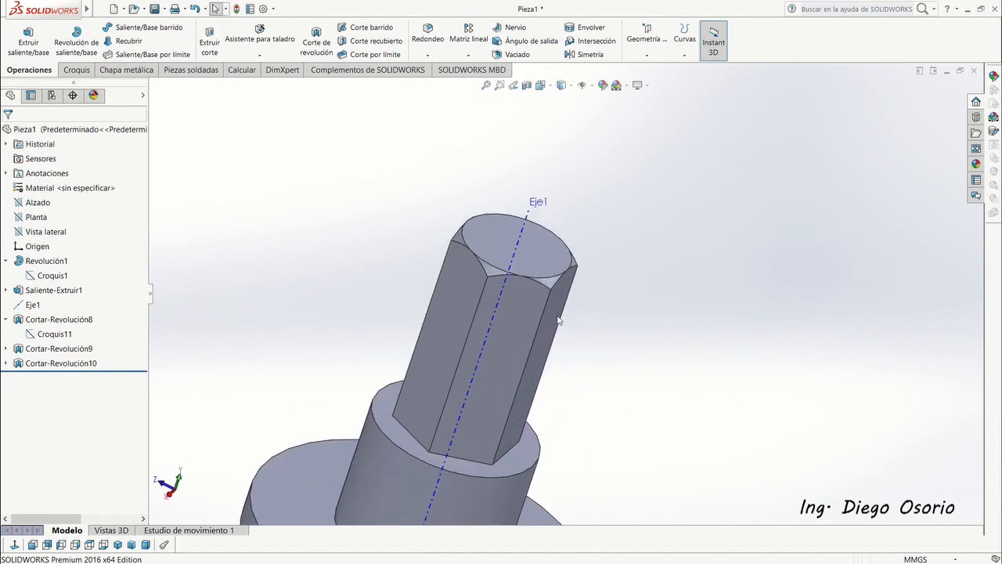
{"action": "middle_click_drag", "start_coordinate": [559, 319], "coordinate": [515, 306]}
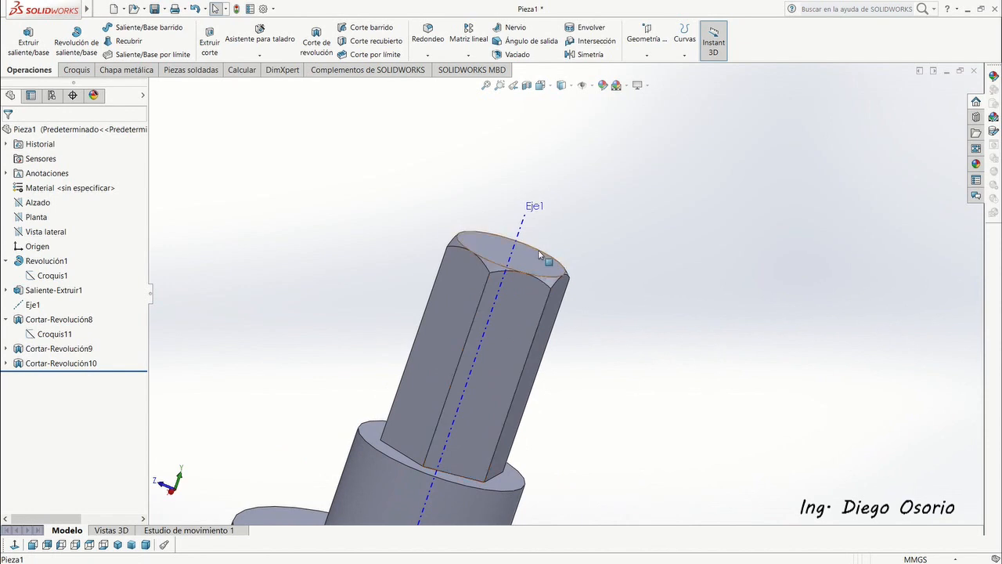
{"action": "scroll", "coordinate": [509, 314], "scroll_direction": "up", "scroll_amount": 6}
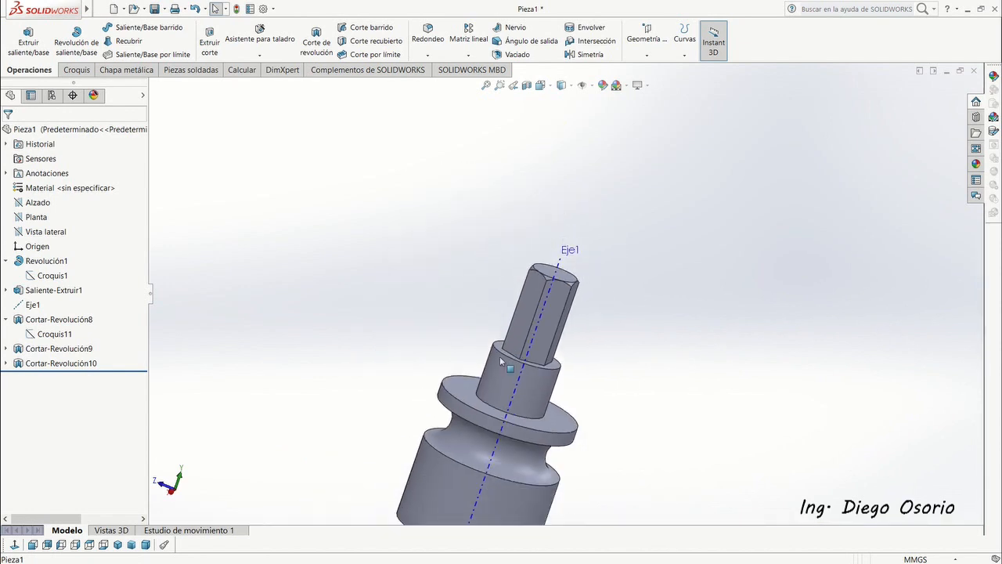
Inspect the whole shaft from end to end, including the hexagonal end, the rounded groove and the narrow groove
{"action": "scroll", "coordinate": [502, 381], "scroll_direction": "down", "scroll_amount": 2}
{"action": "scroll", "coordinate": [608, 403], "scroll_direction": "down", "scroll_amount": 3}
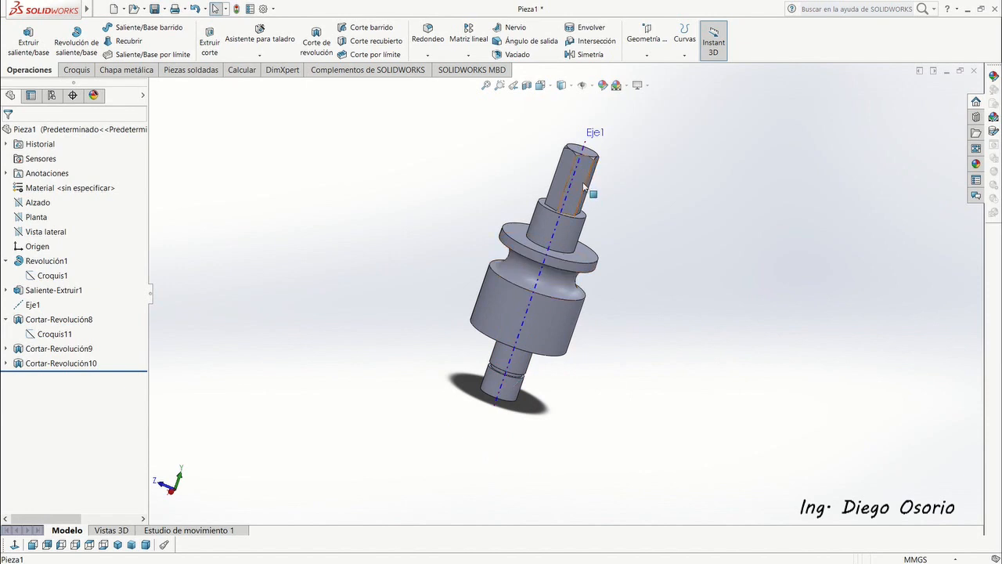
{"action": "scroll", "coordinate": [513, 383], "scroll_direction": "down", "scroll_amount": 2}
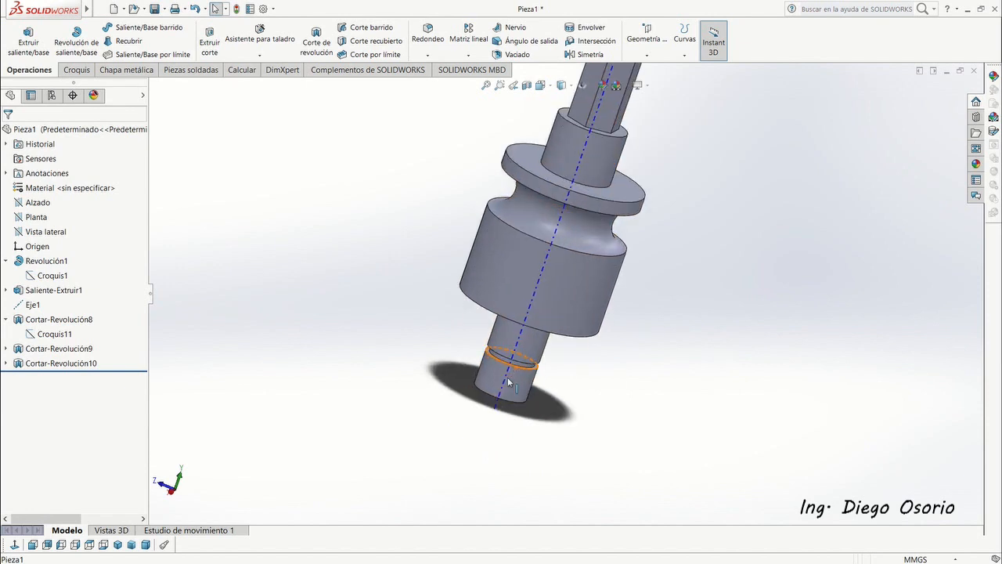
{"action": "scroll", "coordinate": [563, 337], "scroll_direction": "up", "scroll_amount": 1}
{"action": "scroll", "coordinate": [596, 235], "scroll_direction": "down", "scroll_amount": 2}
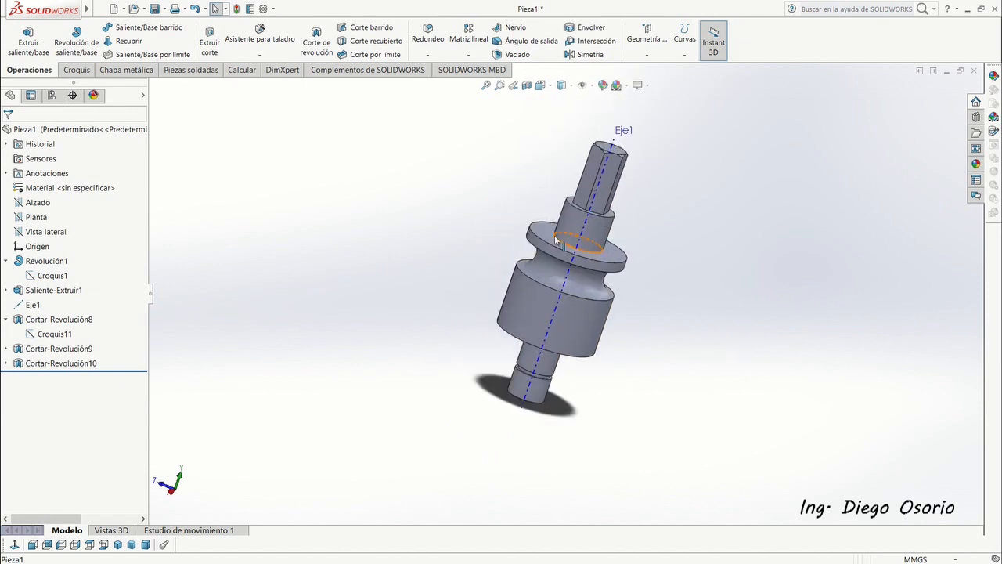
{"action": "middle_click_drag", "start_coordinate": [663, 191], "coordinate": [683, 336]}
{"action": "scroll", "coordinate": [581, 204], "scroll_direction": "up", "scroll_amount": 4}
{"action": "scroll", "coordinate": [581, 204], "scroll_direction": "down", "scroll_amount": 3}
{"action": "middle_click_drag", "start_coordinate": [593, 295], "coordinate": [526, 414]}
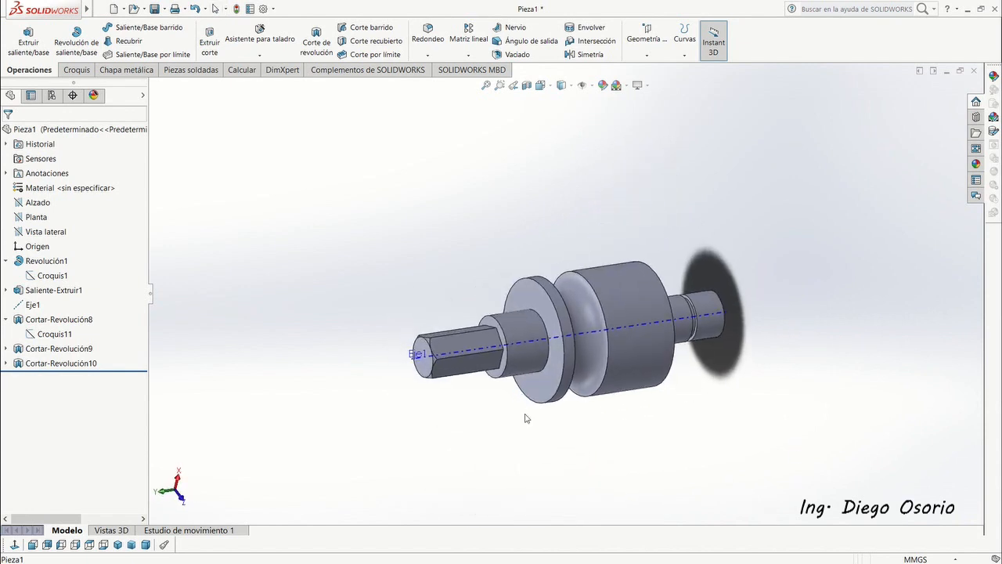
{"action": "scroll", "coordinate": [645, 338], "scroll_direction": "down", "scroll_amount": 5}
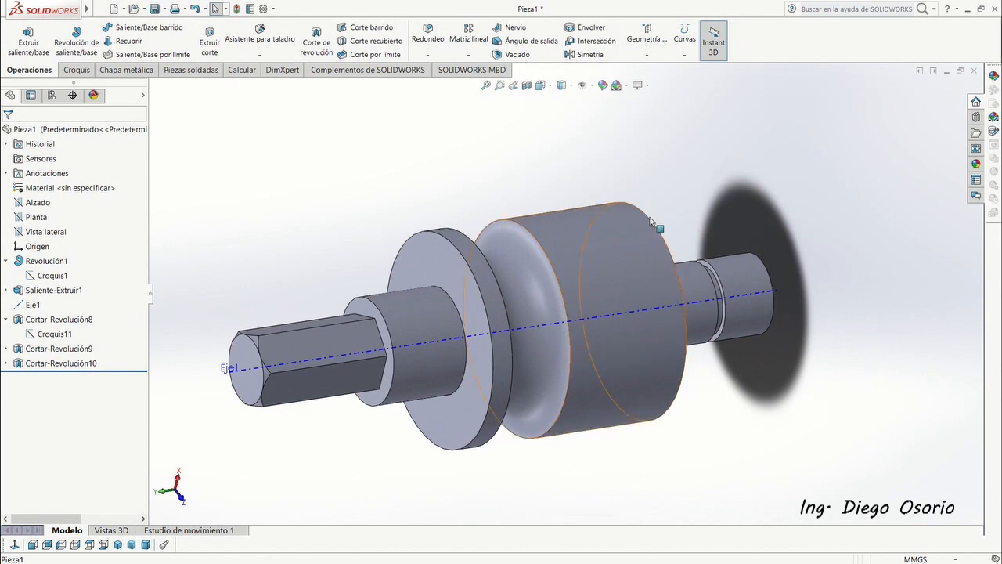